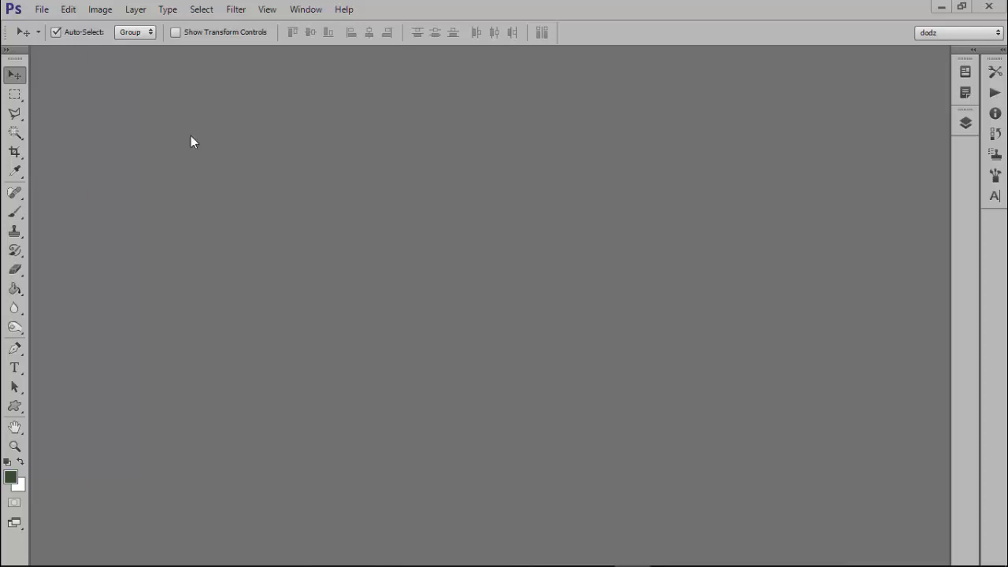
- Open the portrait photo of the child in the pink jacket
{"action": "left_click", "coordinate": [42, 9]}
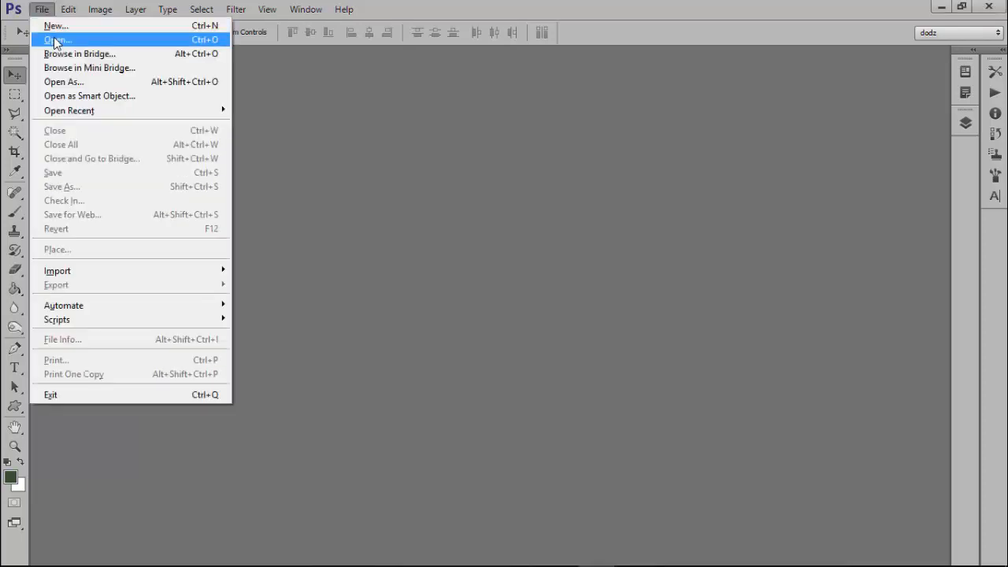
{"action": "left_click", "coordinate": [55, 40]}
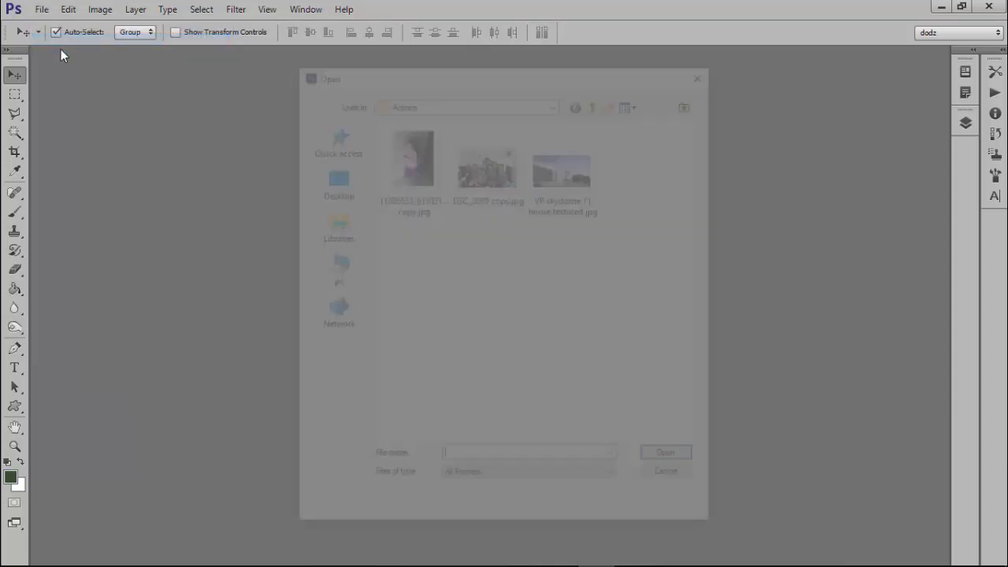
{"action": "left_click", "coordinate": [403, 135]}
{"action": "double_click", "coordinate": [402, 136]}
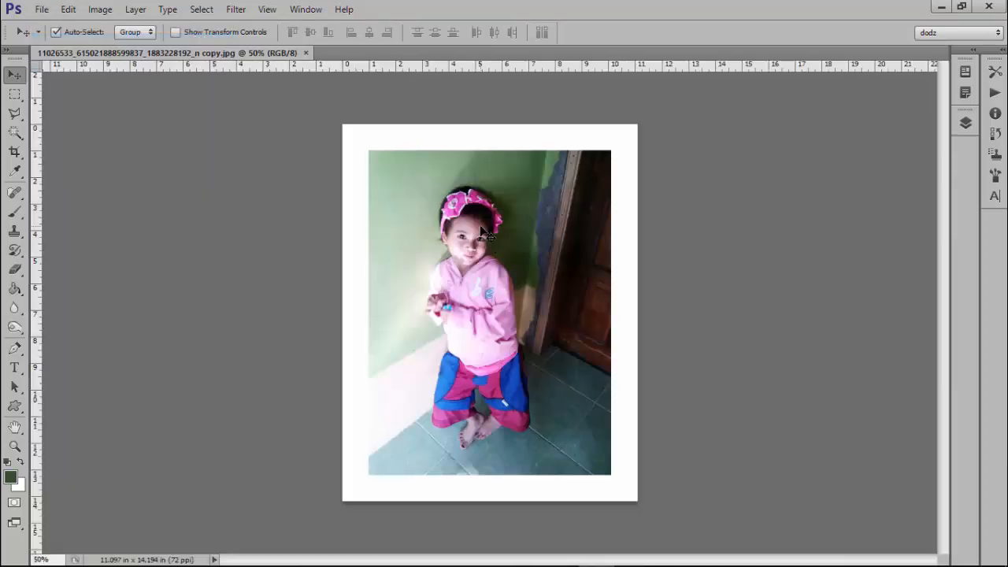
- Activate the Crop tool and review its custom image size and resolution settings
{"action": "left_click", "coordinate": [13, 153]}
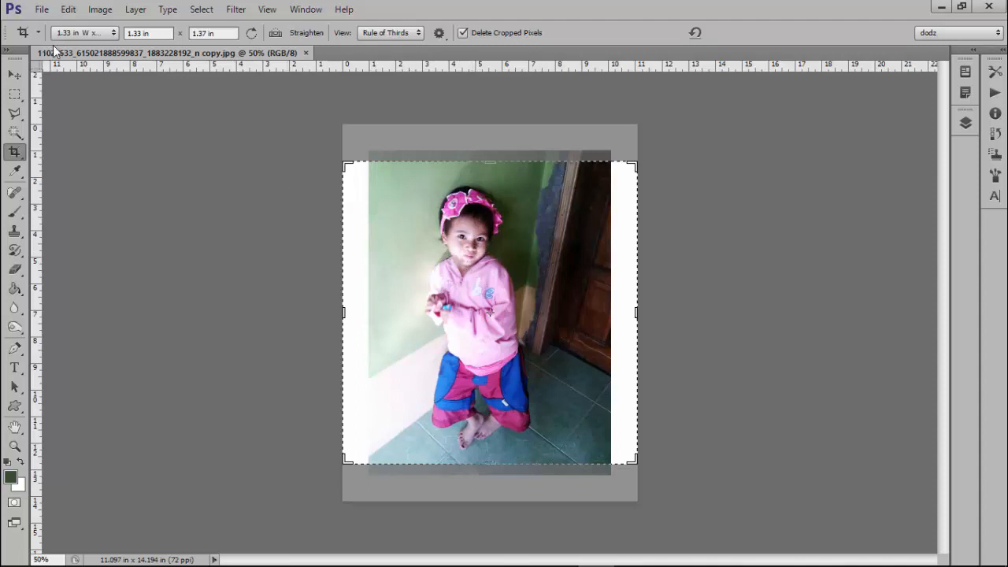
{"action": "left_click", "coordinate": [106, 35]}
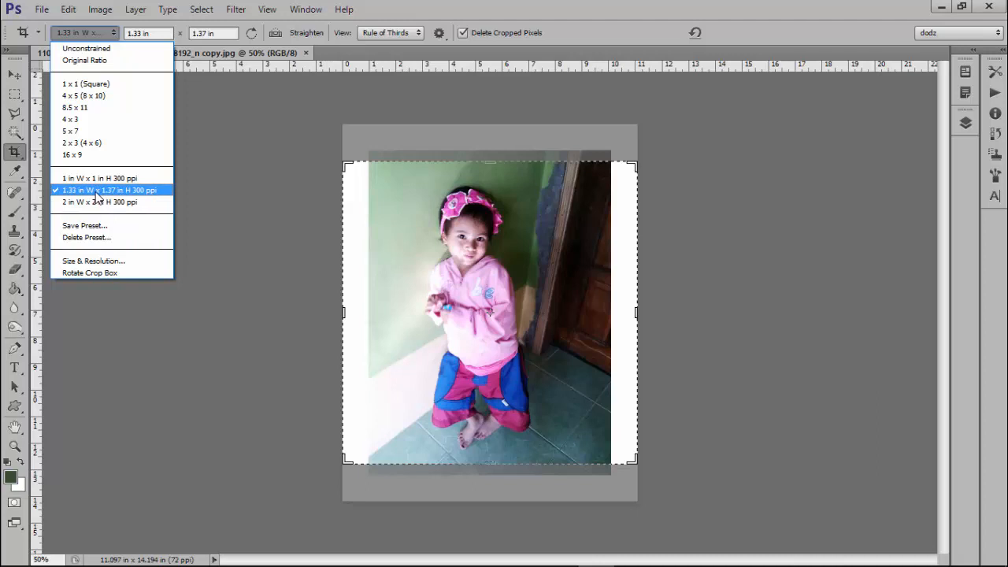
{"action": "left_click", "coordinate": [93, 263]}
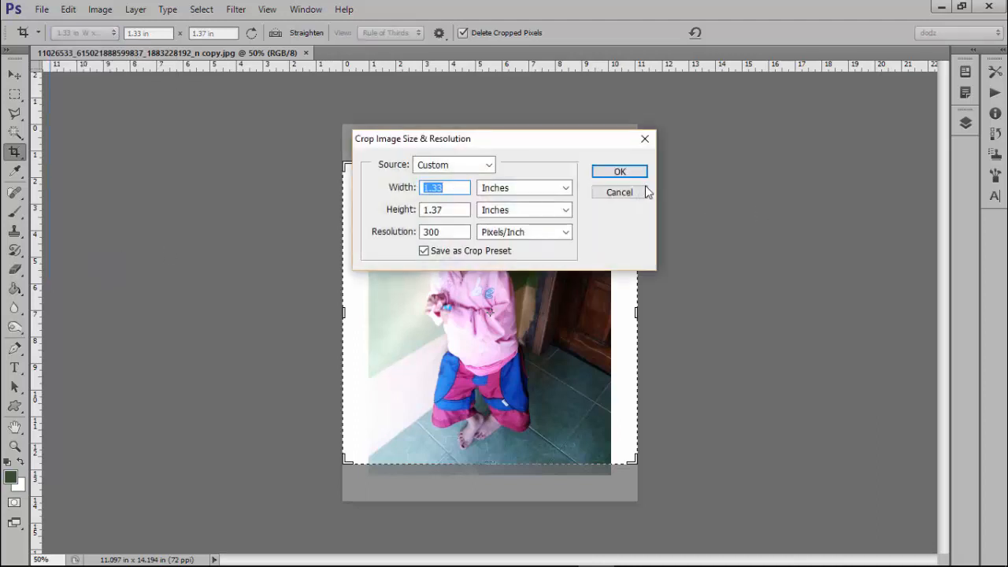
{"action": "left_click", "coordinate": [611, 171]}
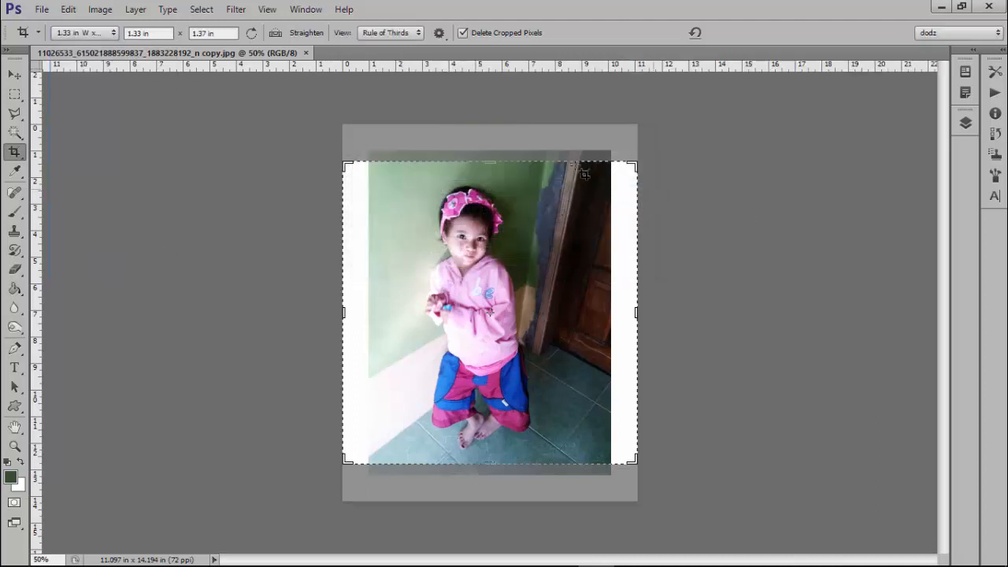
- Delete the crop preset "1.33 in W x 1.37 in H 300 ppi"
{"action": "left_click", "coordinate": [63, 32]}
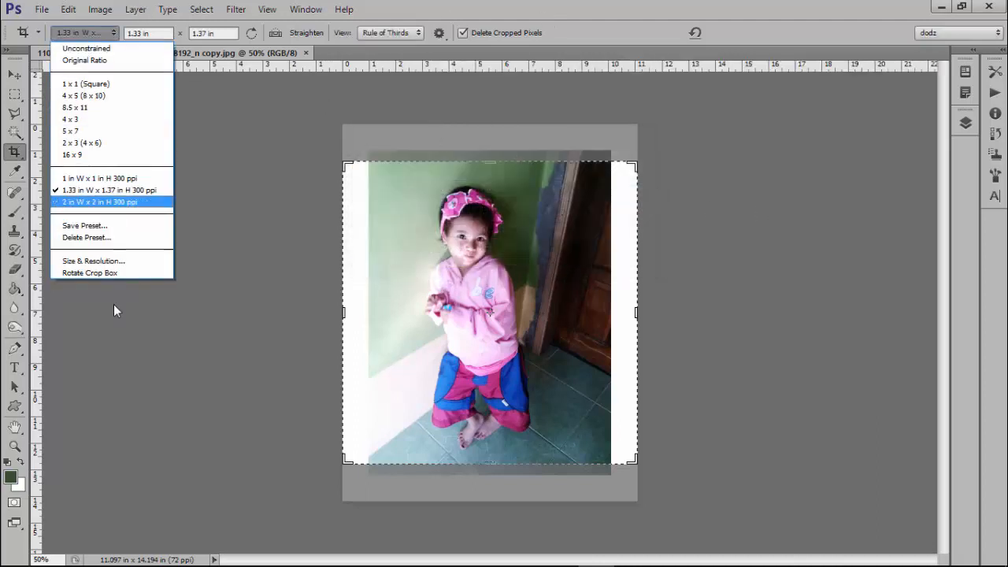
{"action": "left_click", "coordinate": [86, 237]}
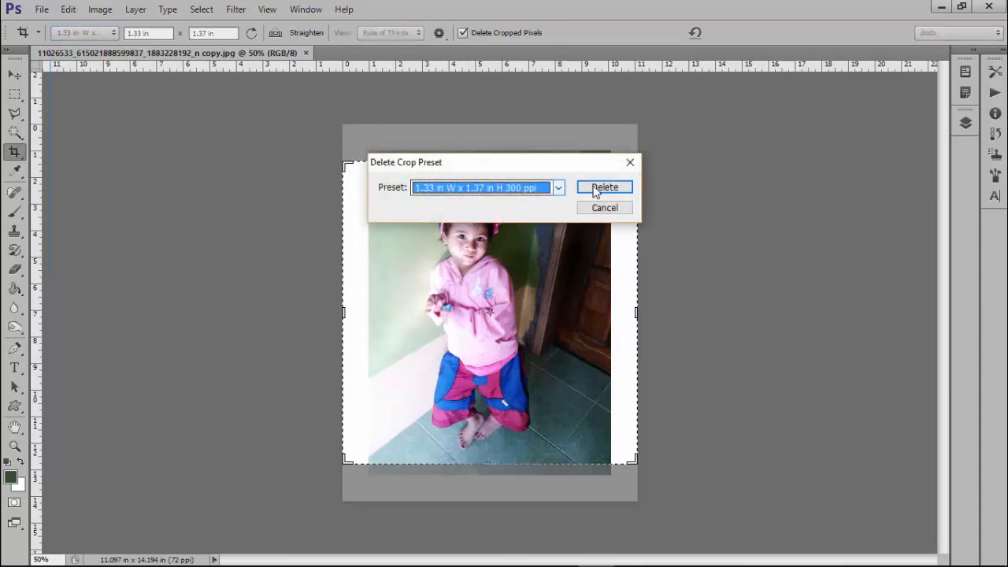
{"action": "left_click", "coordinate": [604, 187]}
{"action": "left_click", "coordinate": [462, 228]}
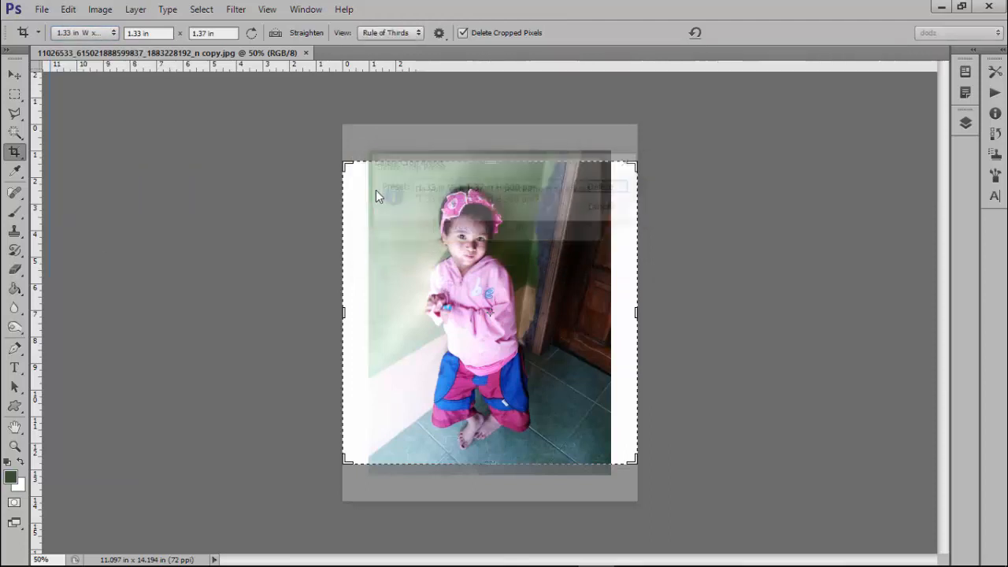
- Delete the crop preset "1 in W x 1 in H 300 ppi"
{"action": "left_click", "coordinate": [76, 30]}
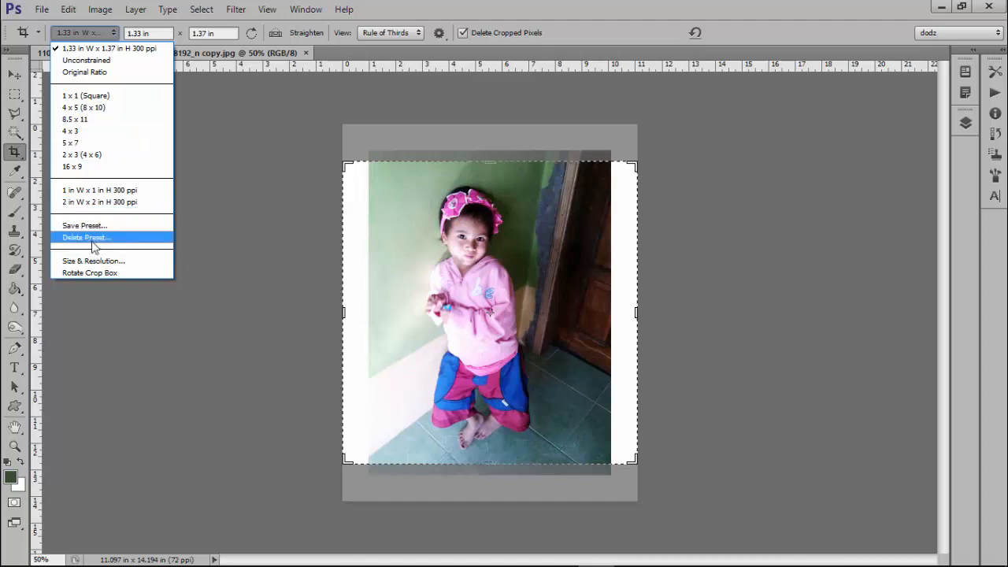
{"action": "left_click", "coordinate": [86, 237]}
{"action": "left_click", "coordinate": [560, 188]}
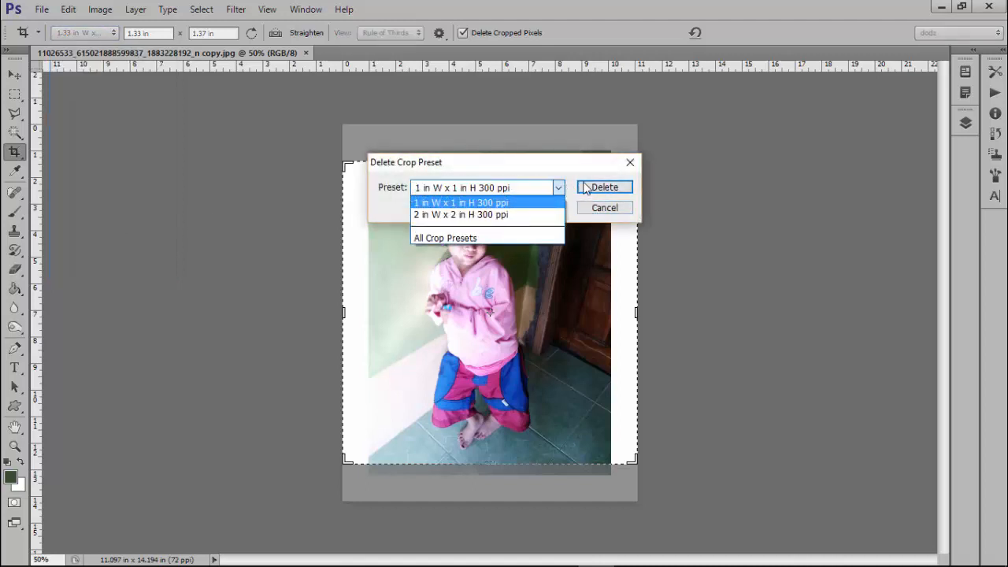
{"action": "left_click", "coordinate": [592, 187]}
{"action": "left_click", "coordinate": [593, 188]}
{"action": "left_click", "coordinate": [599, 188]}
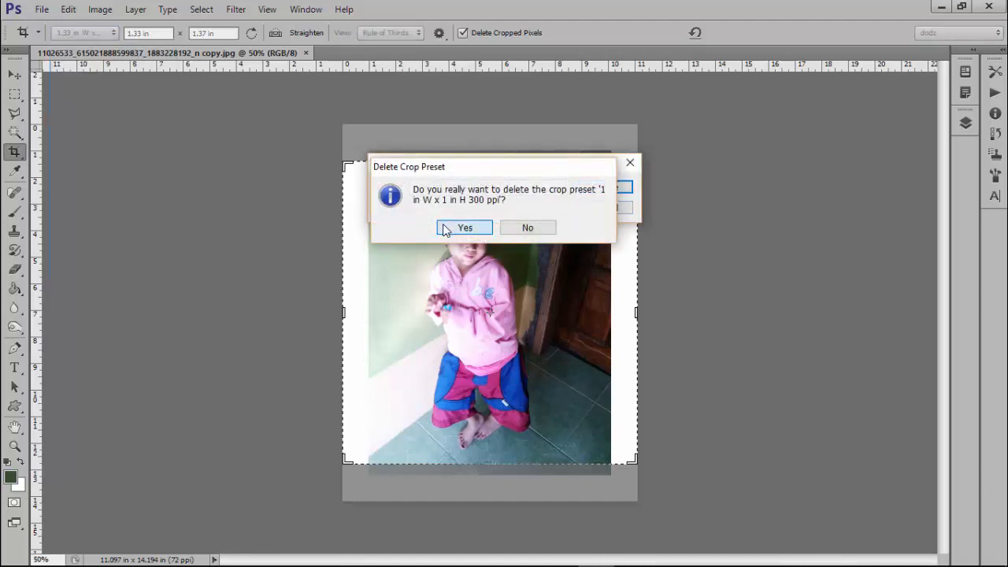
{"action": "left_click", "coordinate": [460, 228]}
- Select the crop preset "2 in W x 2 in H 300 ppi", delete it from the preset list, and leave the Crop tool without cropping
{"action": "left_click", "coordinate": [70, 35]}
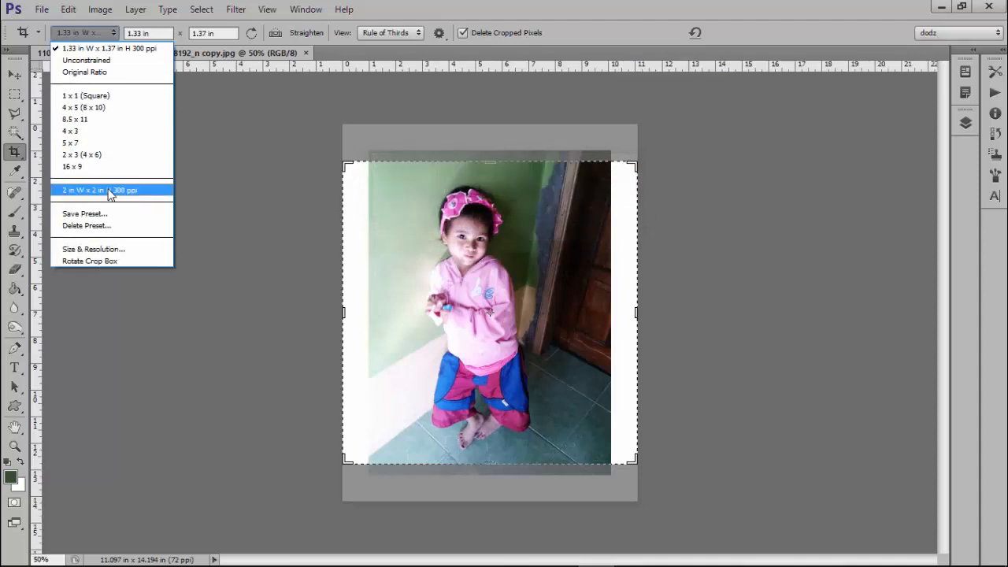
{"action": "left_click", "coordinate": [110, 192]}
{"action": "left_click", "coordinate": [85, 35]}
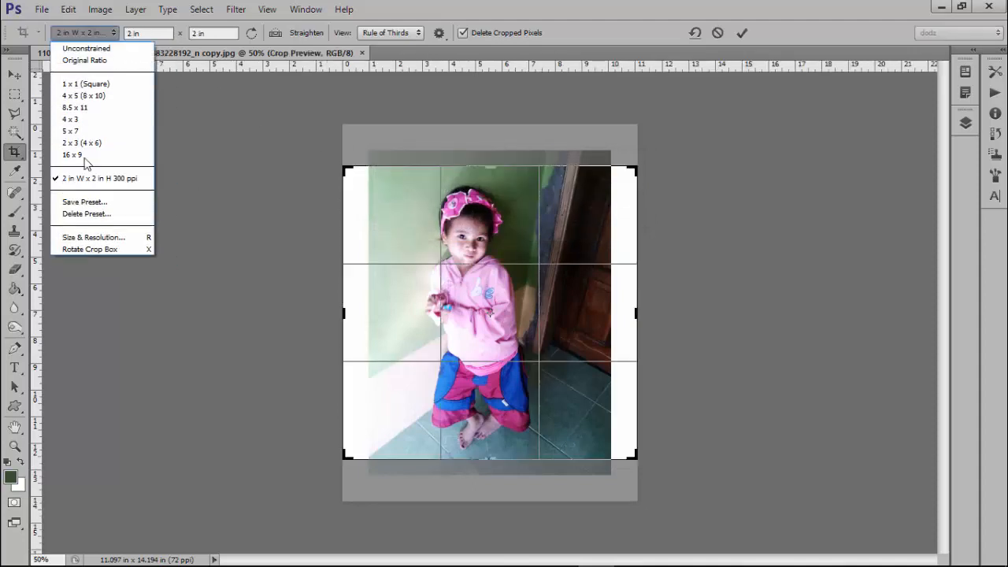
{"action": "left_click", "coordinate": [75, 214]}
{"action": "left_click", "coordinate": [601, 187]}
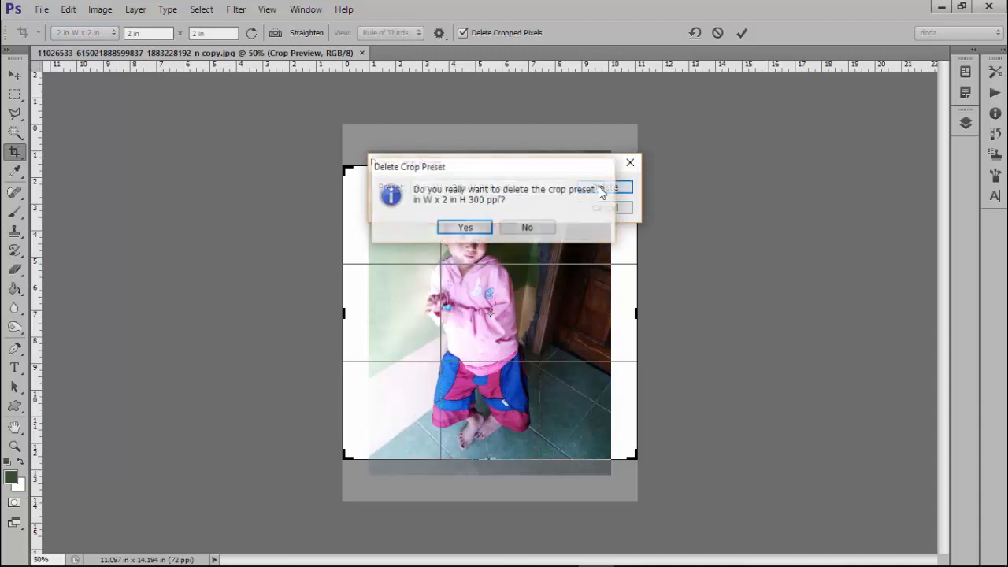
{"action": "left_click", "coordinate": [465, 228]}
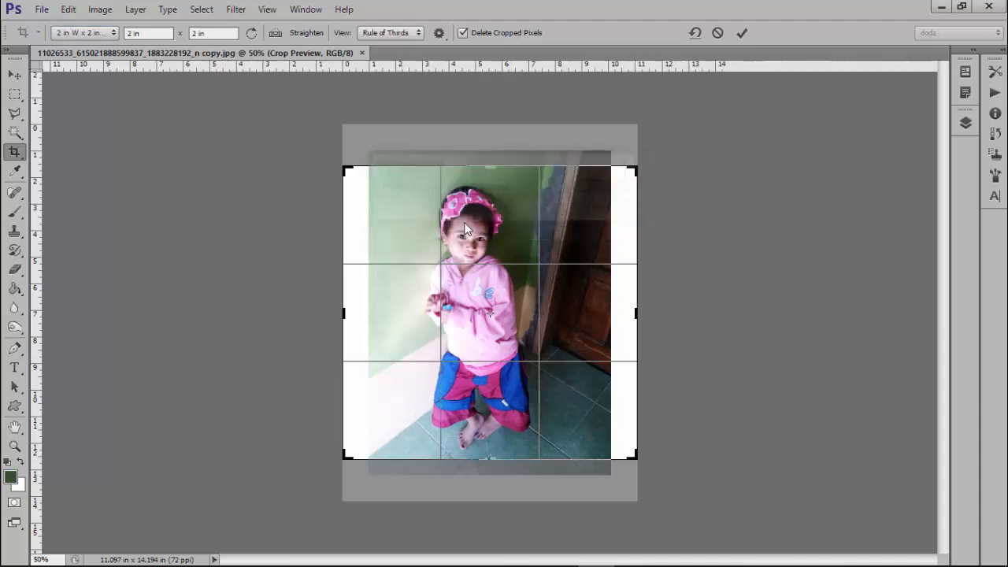
{"action": "left_click", "coordinate": [14, 75]}
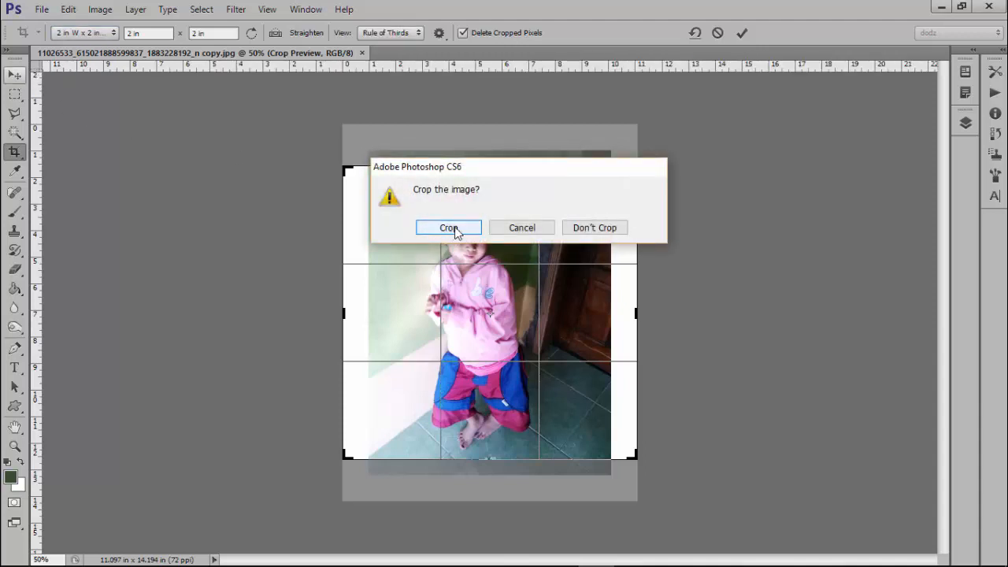
{"action": "left_click", "coordinate": [595, 228]}
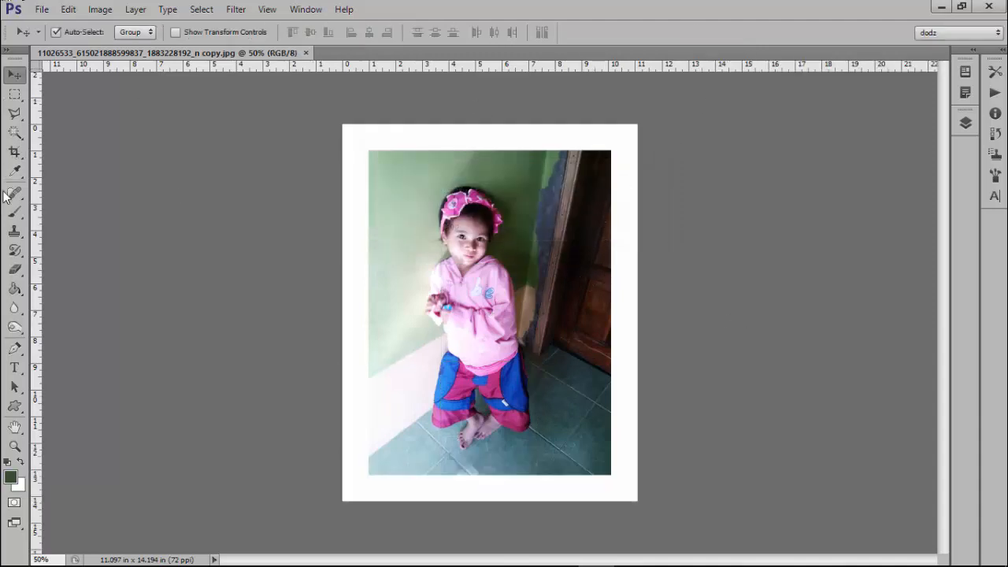
- Reactivate the Crop tool and look through its list of ratio and size presets
{"action": "left_click", "coordinate": [17, 155]}
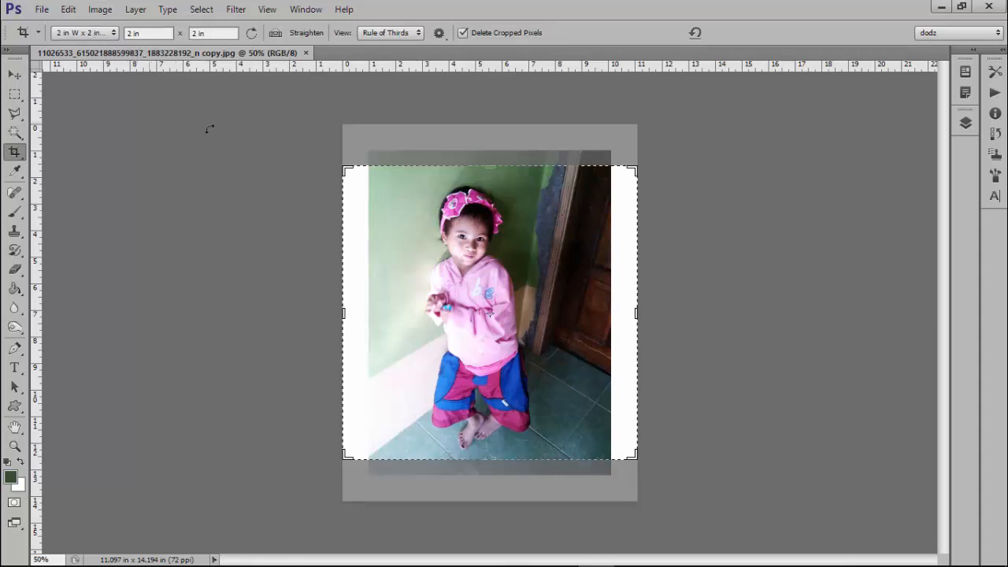
{"action": "left_click", "coordinate": [108, 36]}
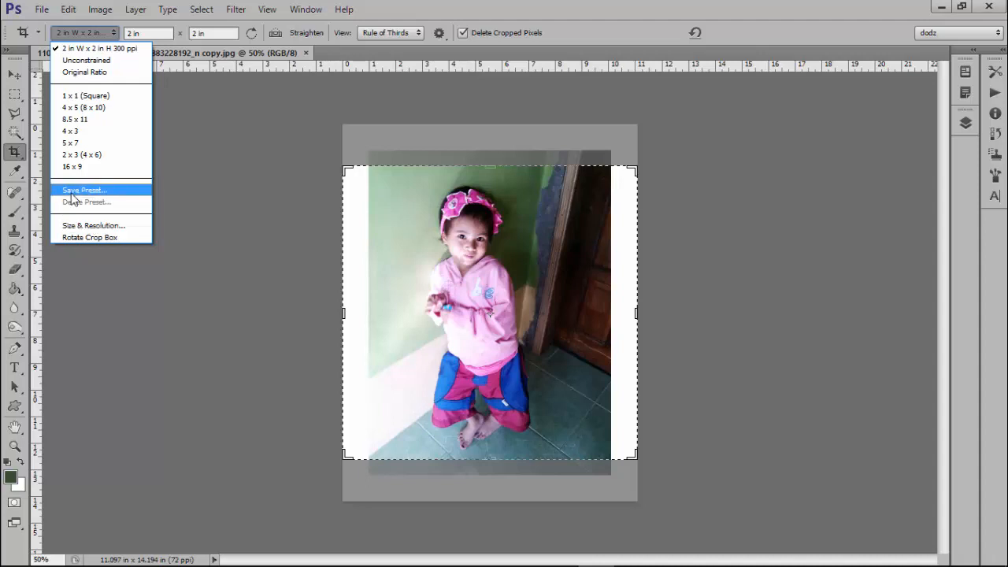
{"action": "key", "text": "Up"}
{"action": "key", "text": "Up"}
{"action": "key", "text": "Up"}
{"action": "key", "text": "Up"}
{"action": "key", "text": "Up"}
{"action": "key", "text": "Up"}
{"action": "key", "text": "Up"}
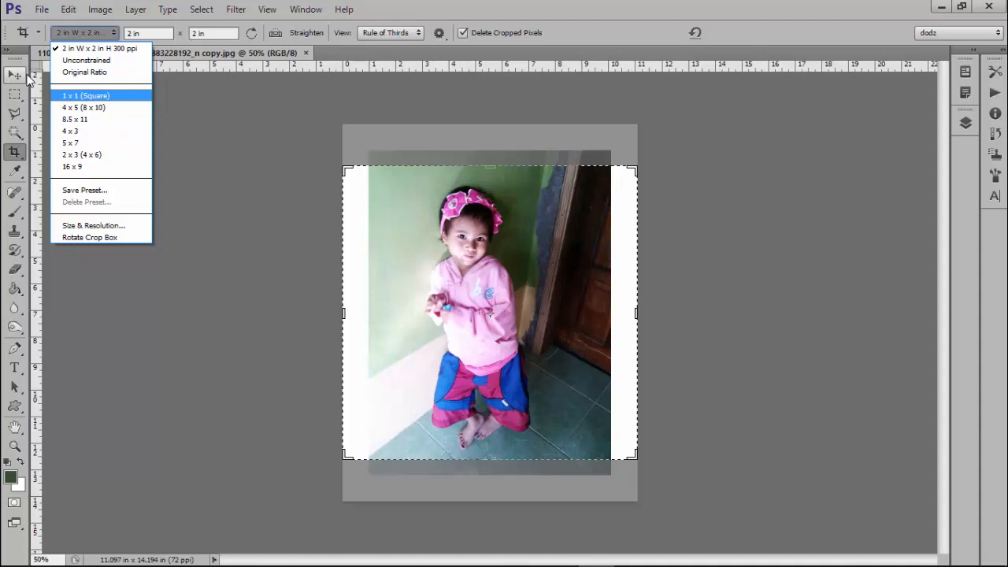
- Open the crop size and resolution settings clear of the photo, keeping the source Custom and the width unit Inches
{"action": "left_click", "coordinate": [82, 227]}
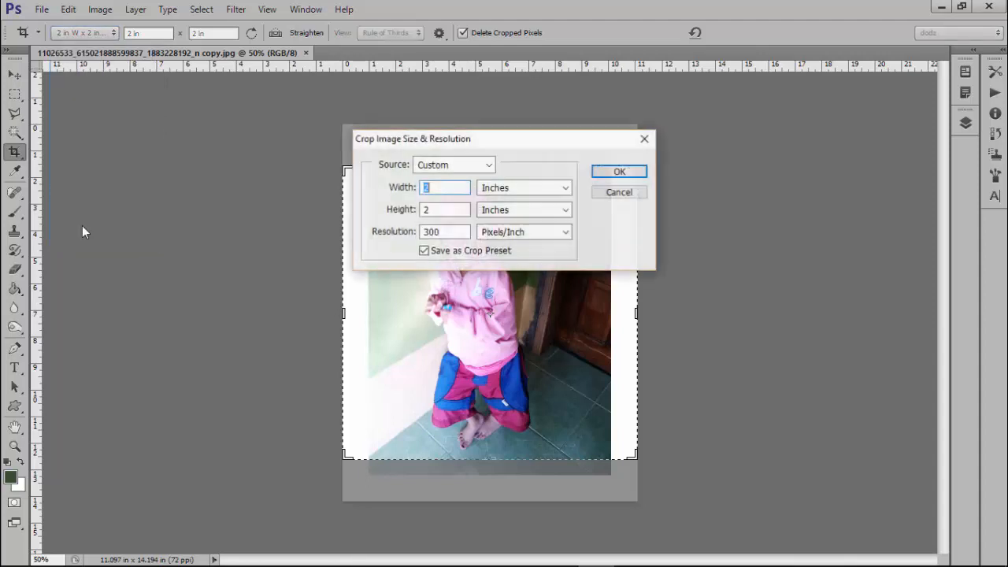
{"action": "left_click_drag", "start_coordinate": [532, 143], "coordinate": [227, 107]}
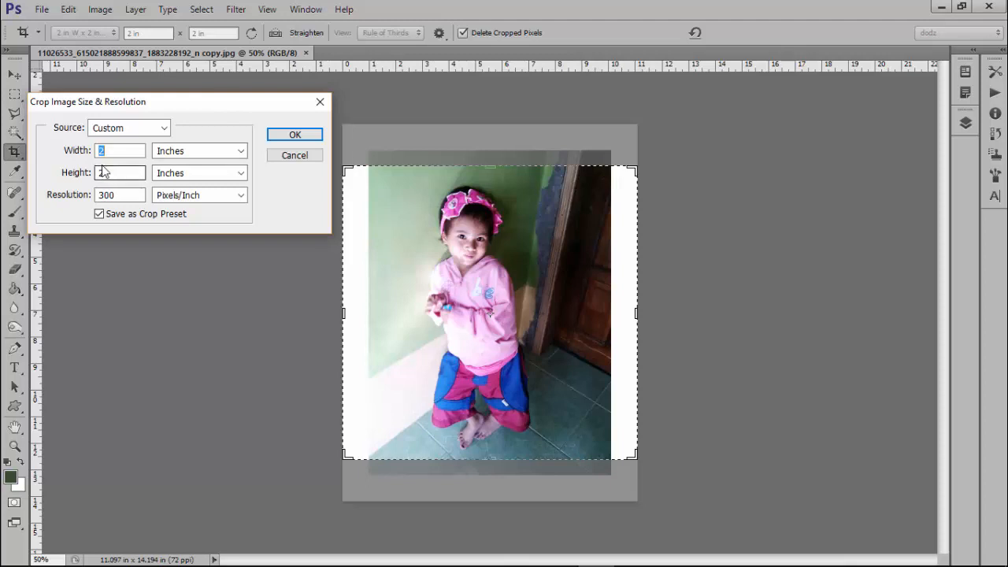
{"action": "left_click", "coordinate": [137, 127]}
{"action": "left_click", "coordinate": [138, 131]}
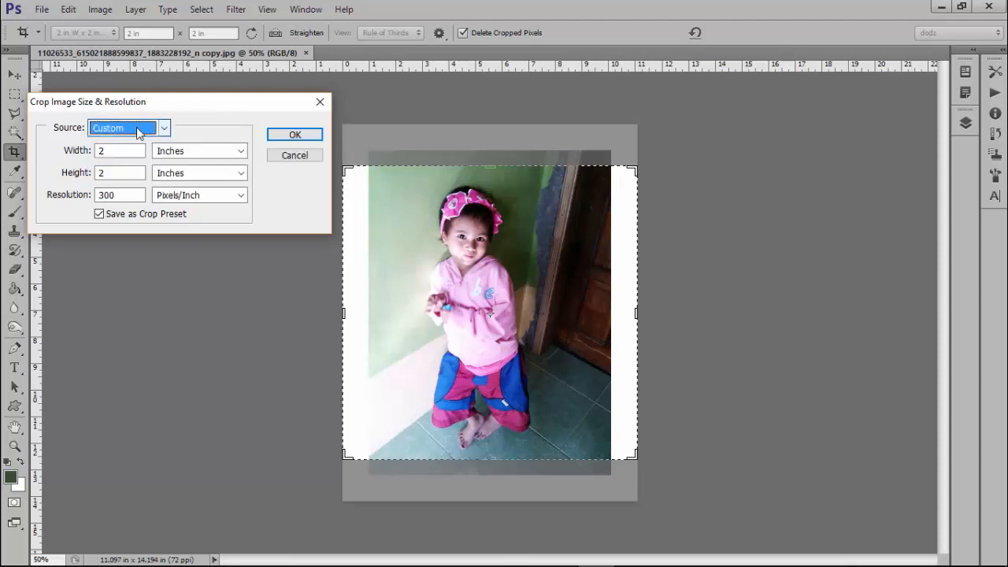
{"action": "left_click", "coordinate": [122, 151]}
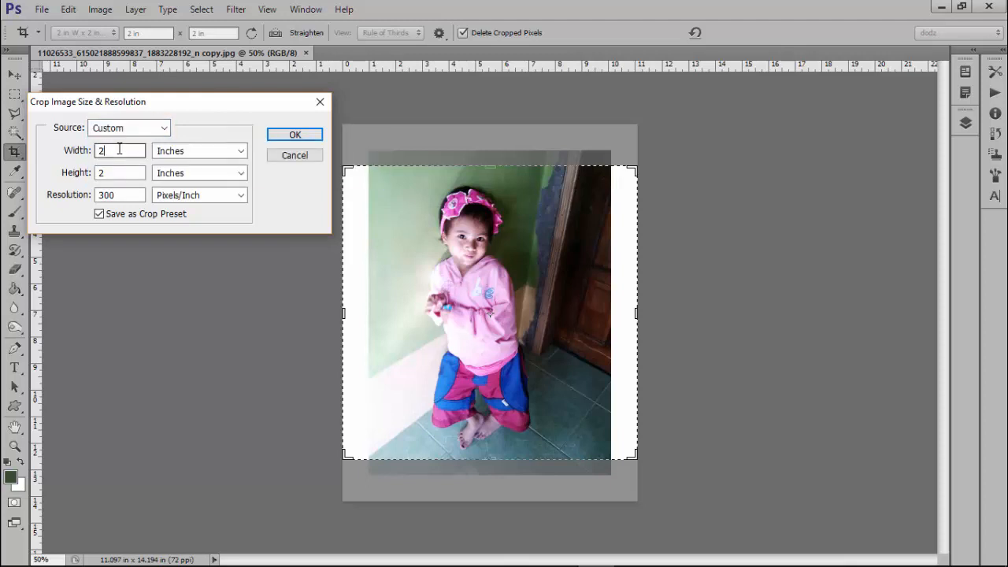
{"action": "left_click", "coordinate": [219, 153]}
{"action": "left_click", "coordinate": [218, 153]}
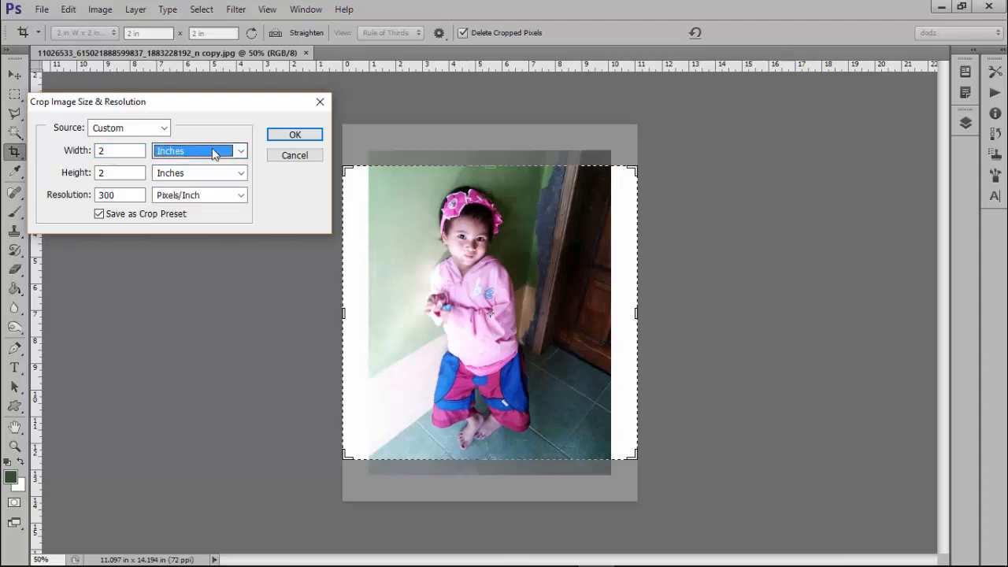
- Define a 2 by 2 inch crop at 300 pixels/inch and save it as the preset "2 in W x 2 in H 300 ppi"
{"action": "left_click", "coordinate": [105, 151]}
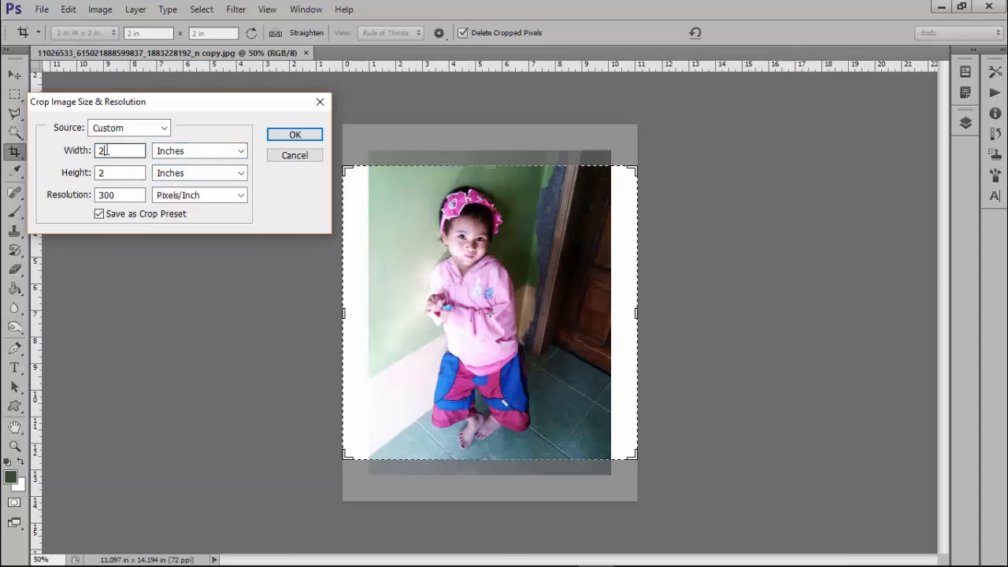
{"action": "double_click", "coordinate": [102, 173]}
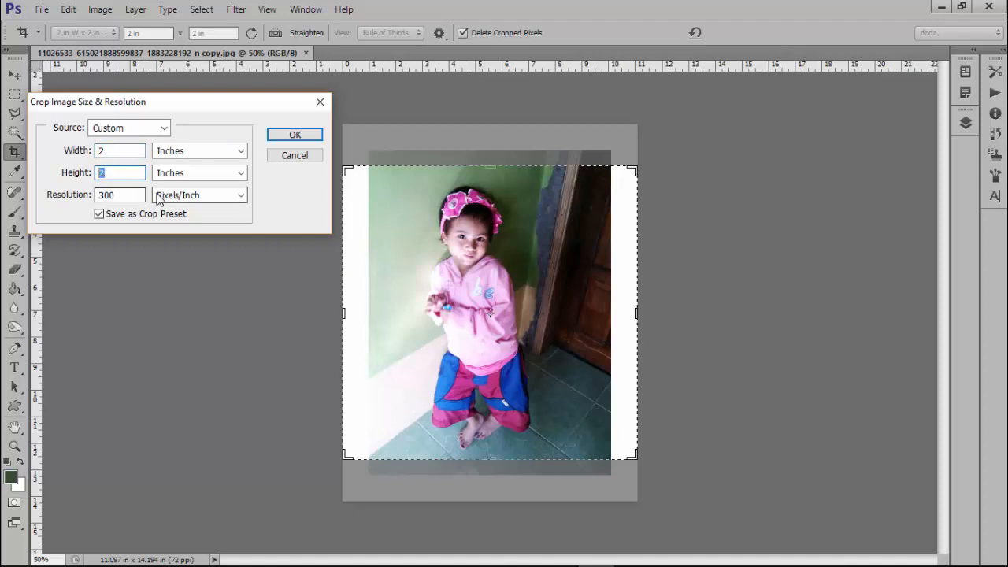
{"action": "double_click", "coordinate": [121, 196]}
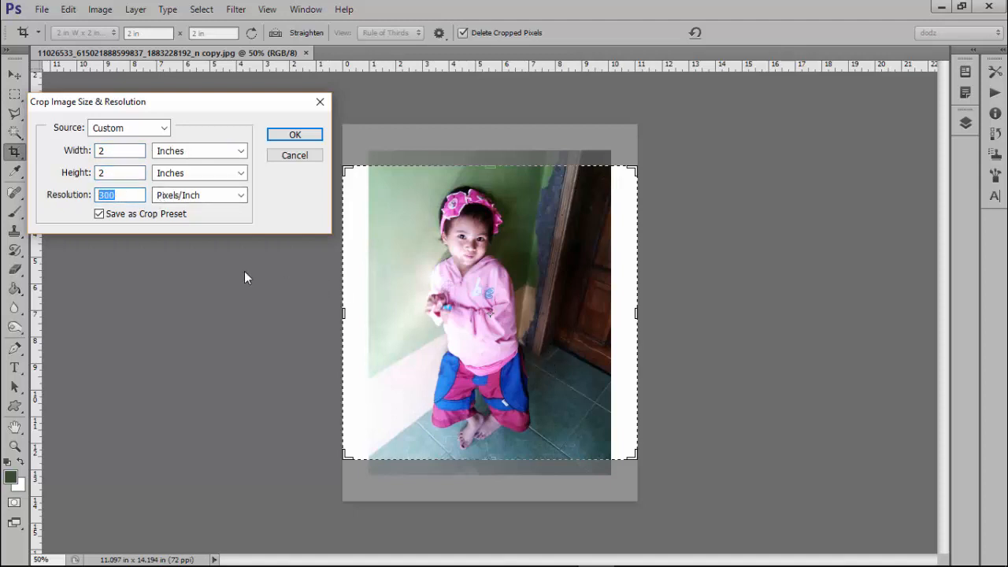
{"action": "left_click", "coordinate": [130, 198]}
{"action": "double_click", "coordinate": [99, 197]}
{"action": "left_click", "coordinate": [303, 135]}
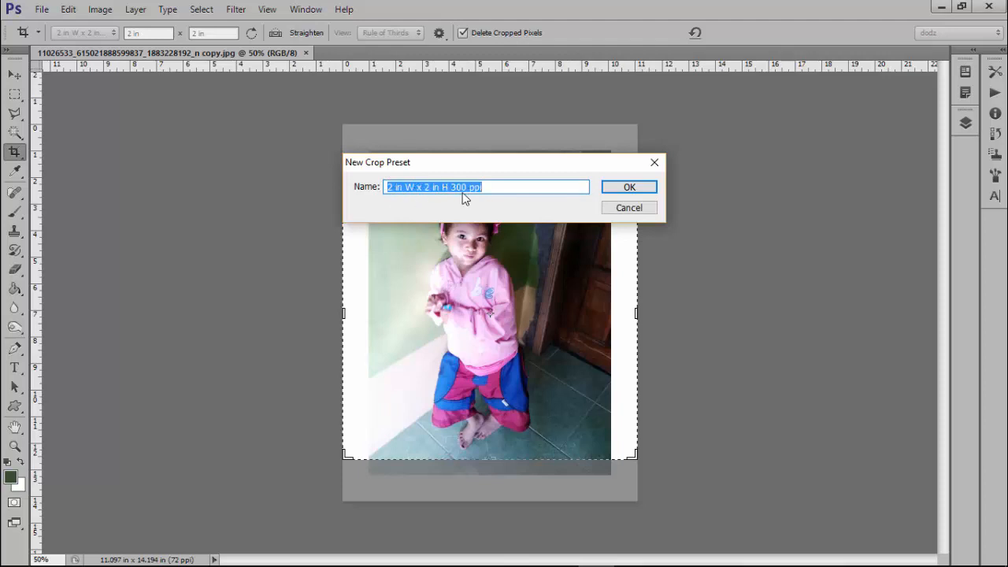
{"action": "left_click", "coordinate": [624, 189]}
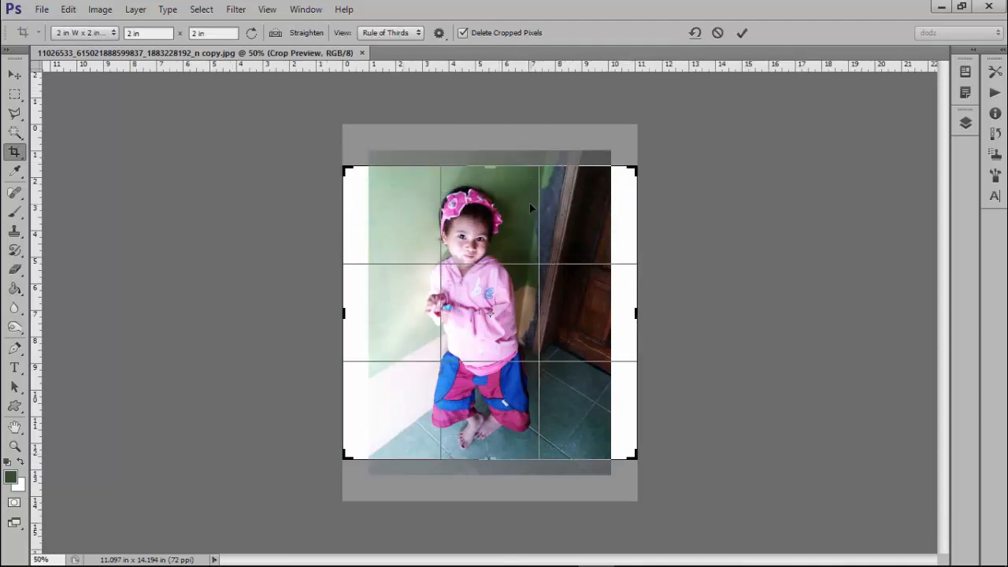
- Shift the photo slightly downward inside the crop frame and keep the Rule of Thirds overlay
{"action": "left_click_drag", "start_coordinate": [518, 217], "coordinate": [488, 221]}
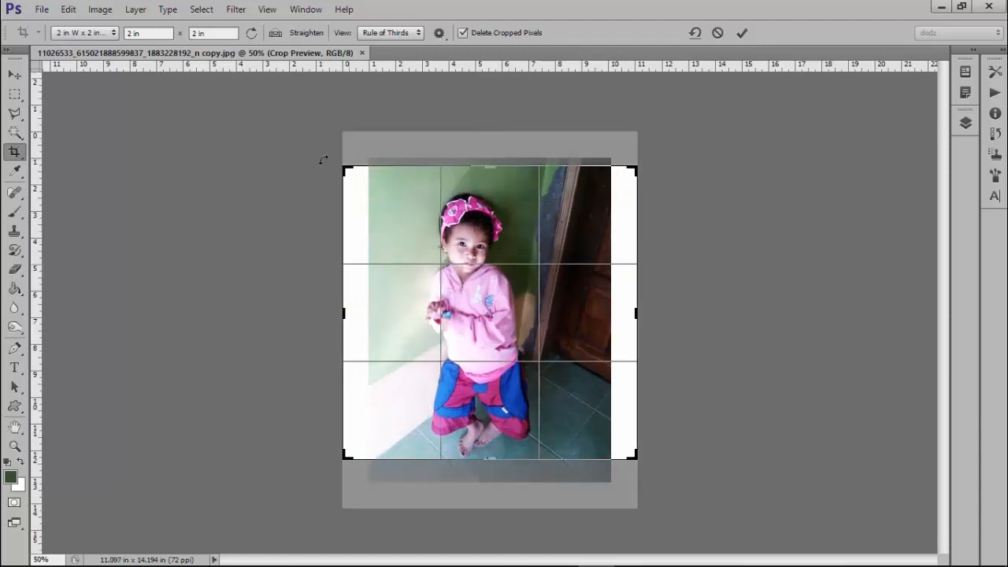
{"action": "left_click", "coordinate": [384, 34]}
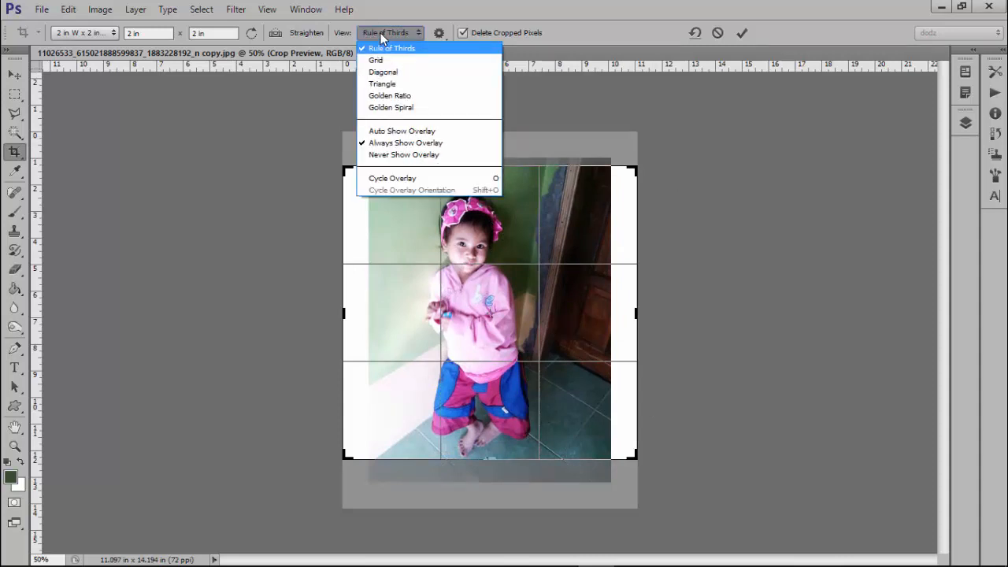
{"action": "left_click", "coordinate": [383, 36]}
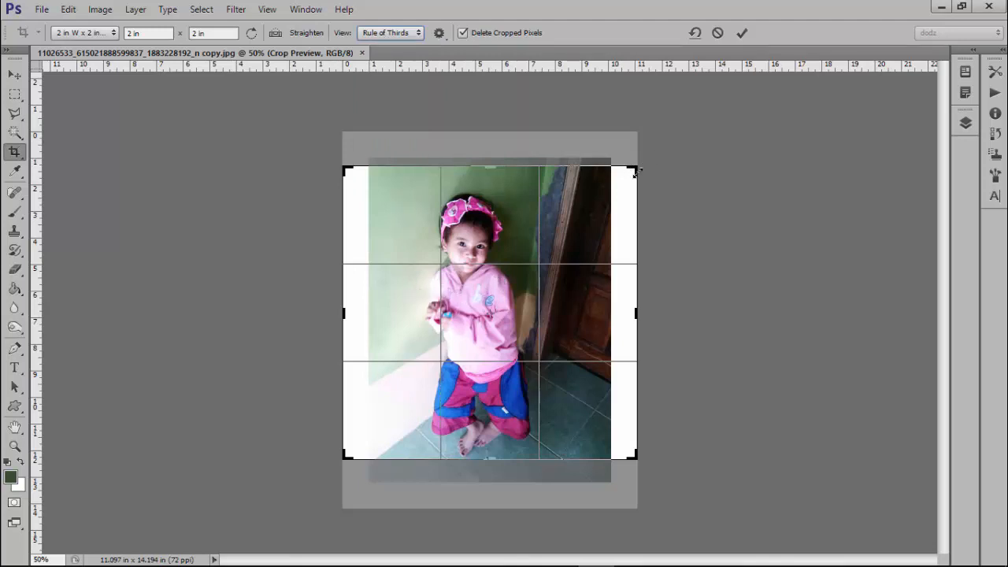
- Shrink and reposition the crop frame around the child's head and shoulders, and apply the 2 x 2 inch crop
{"action": "left_click_drag", "start_coordinate": [634, 169], "coordinate": [566, 238]}
{"action": "left_click_drag", "start_coordinate": [491, 264], "coordinate": [438, 395]}
{"action": "left_click_drag", "start_coordinate": [567, 238], "coordinate": [550, 261]}
{"action": "left_click_drag", "start_coordinate": [493, 283], "coordinate": [487, 301]}
{"action": "left_click_drag", "start_coordinate": [545, 260], "coordinate": [484, 308]}
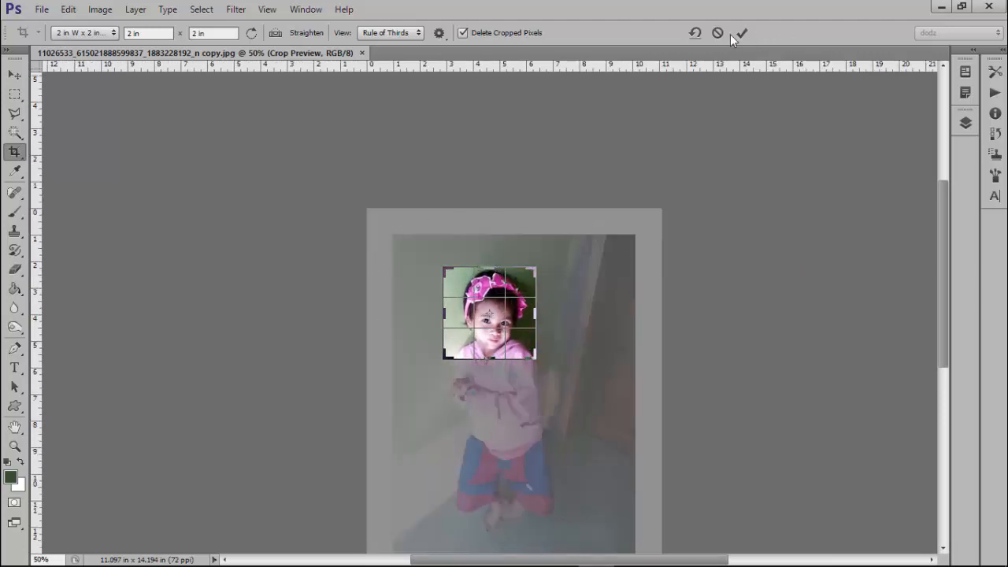
{"action": "left_click", "coordinate": [17, 80]}
{"action": "left_click", "coordinate": [450, 230]}
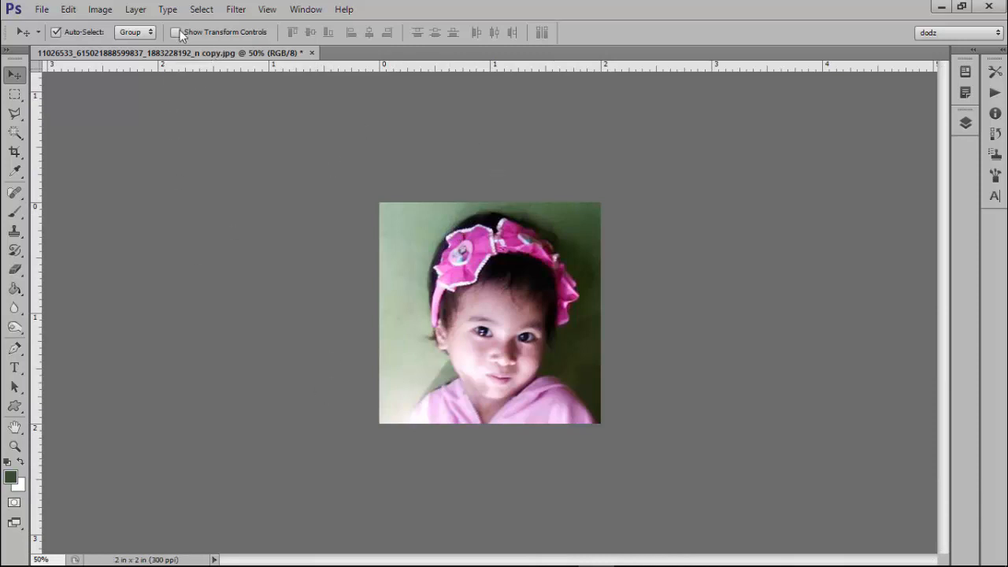
- Check the cropped photo's document width, height and resolution in the Image Size settings
{"action": "left_click", "coordinate": [107, 11]}
{"action": "left_click", "coordinate": [109, 116]}
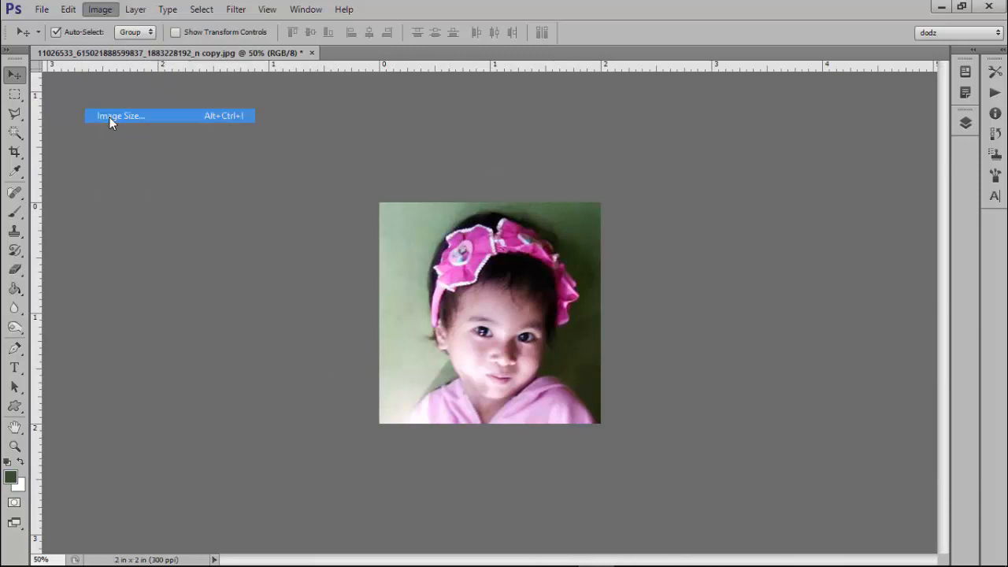
{"action": "left_click", "coordinate": [254, 201]}
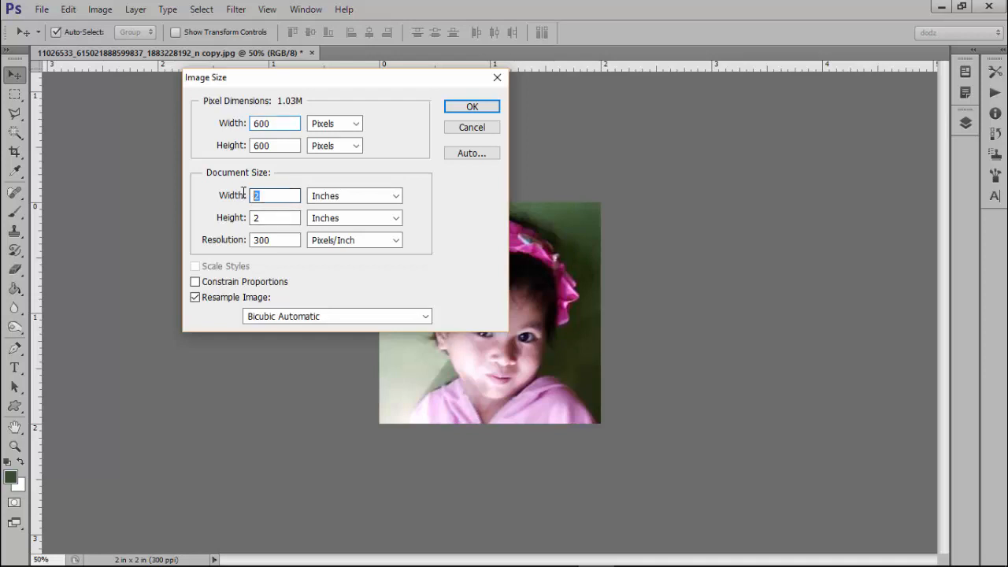
{"action": "key", "text": "Tab"}
{"action": "left_click", "coordinate": [472, 108]}
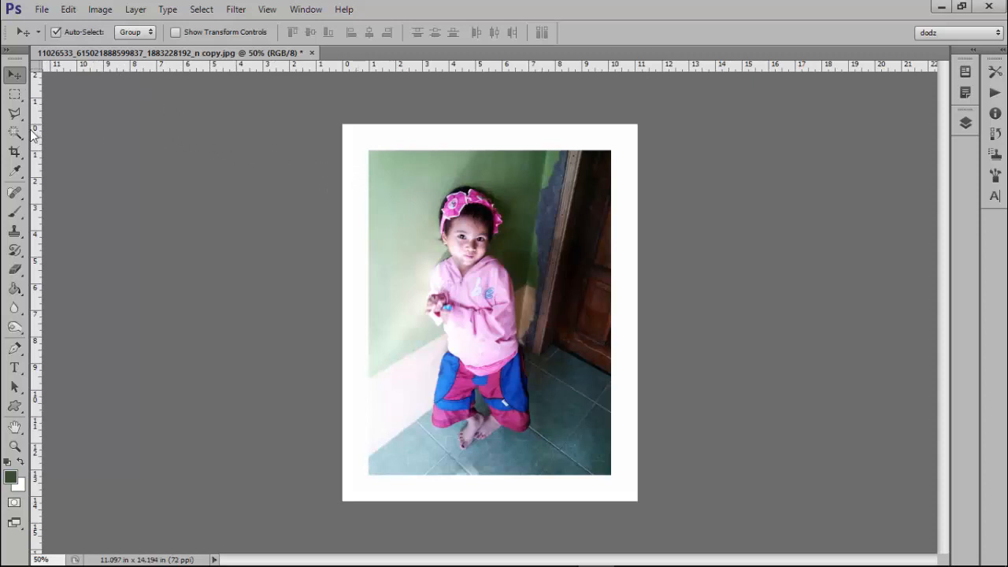
- Define a 1 by 1 inch crop at 300 pixels/inch for the photo and save it as the preset "1 in W x 1 in H 300 ppi"
{"action": "left_click", "coordinate": [14, 151]}
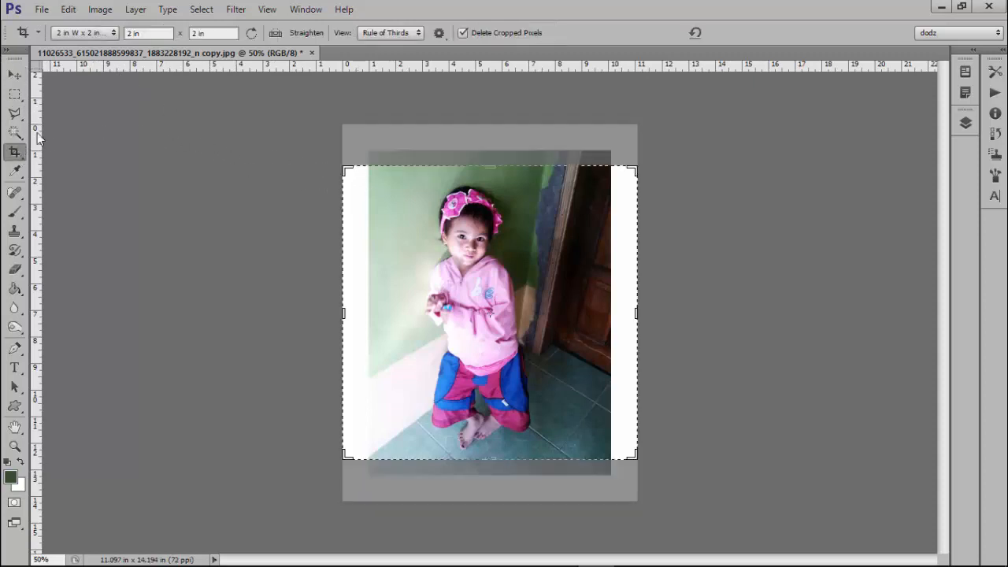
{"action": "left_click", "coordinate": [97, 33]}
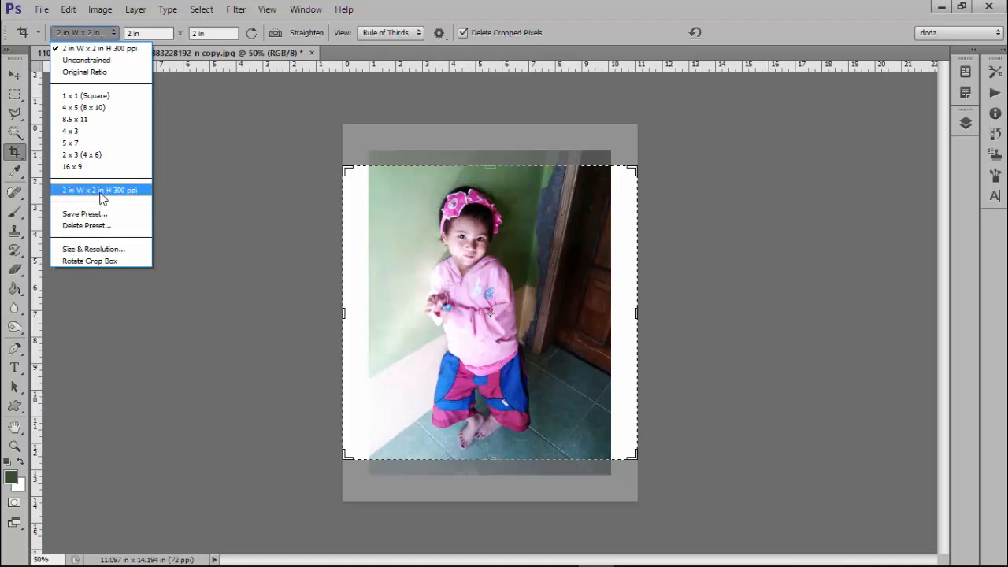
{"action": "left_click", "coordinate": [82, 250]}
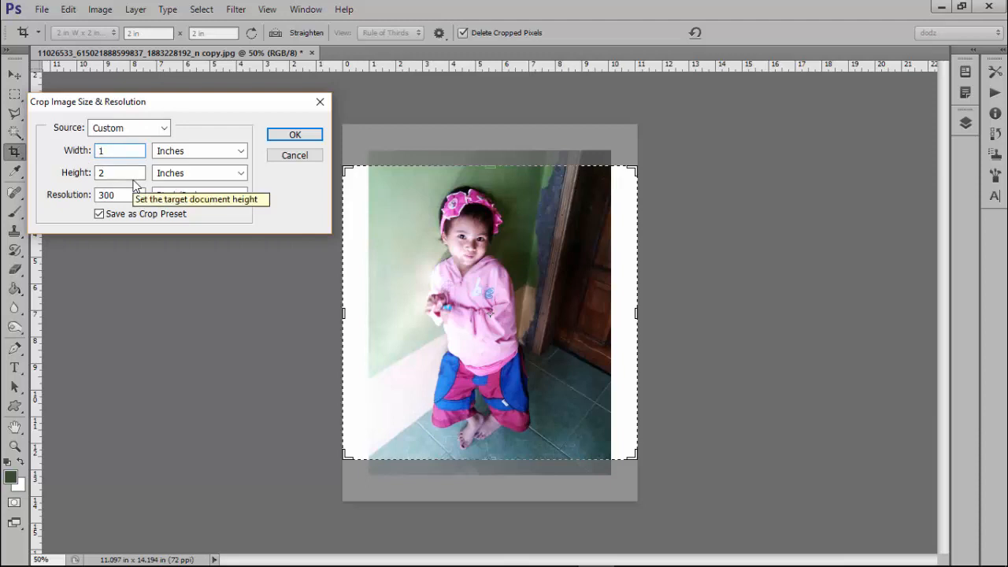
{"action": "key", "text": "Tab"}
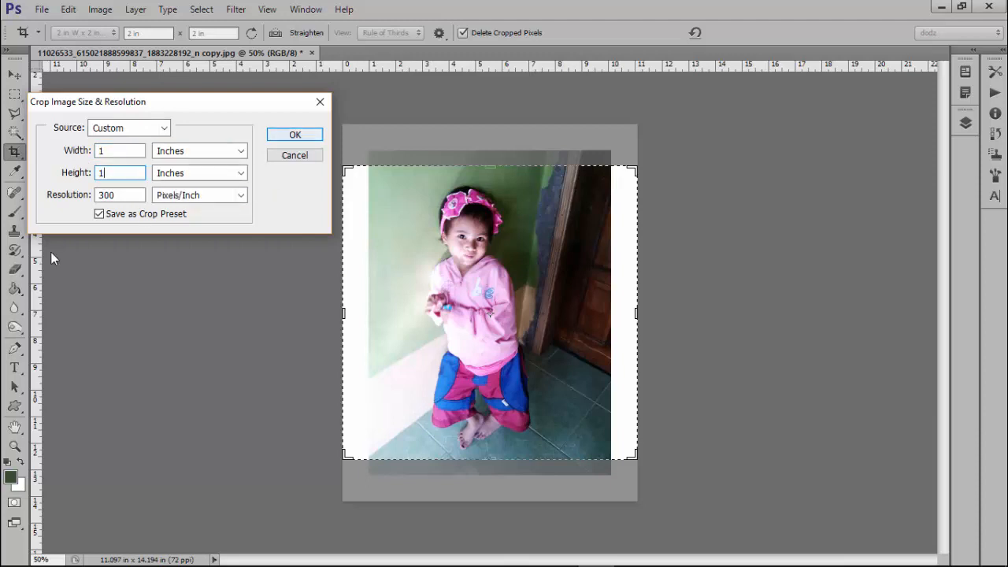
{"action": "left_click", "coordinate": [293, 136]}
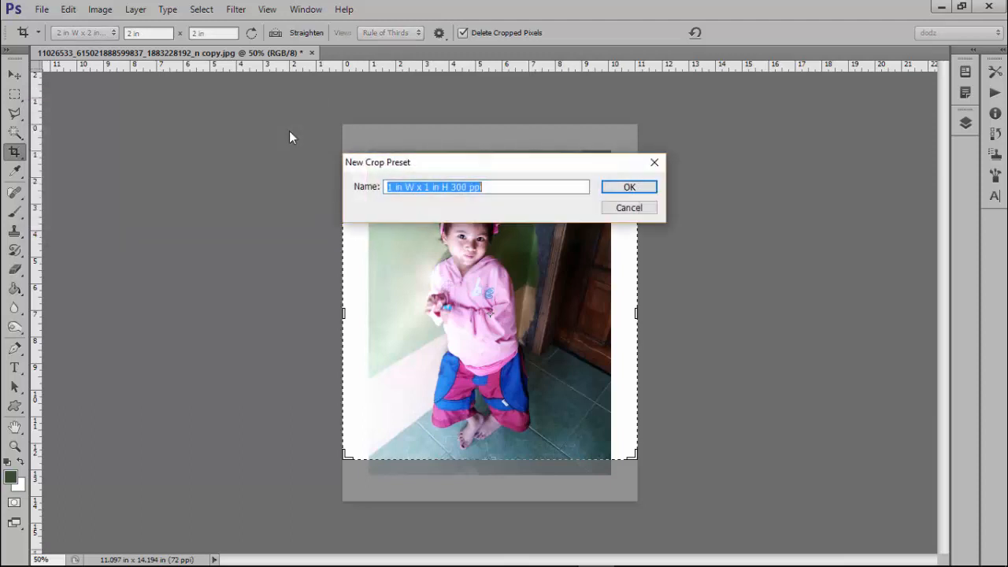
{"action": "left_click", "coordinate": [639, 186]}
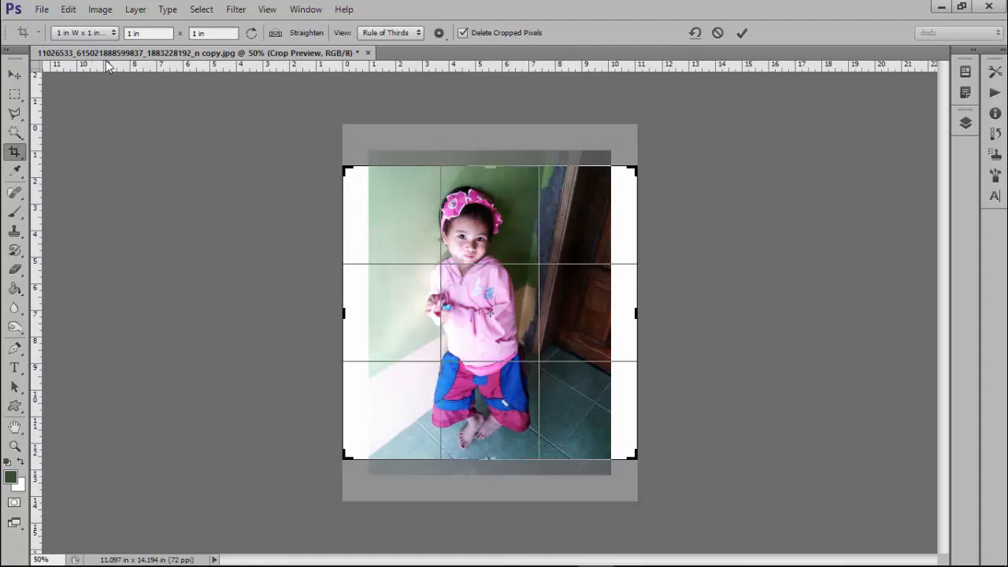
- Apply the 1 x 1 inch crop with its full-width frame, undo it, and leave the Crop tool for the Move tool
{"action": "left_click", "coordinate": [99, 33]}
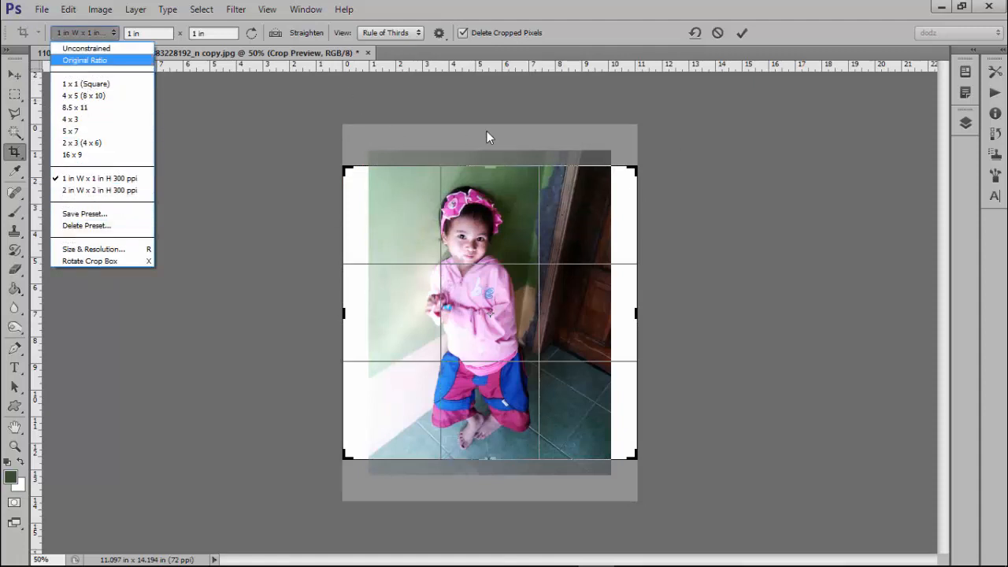
{"action": "left_click", "coordinate": [395, 47]}
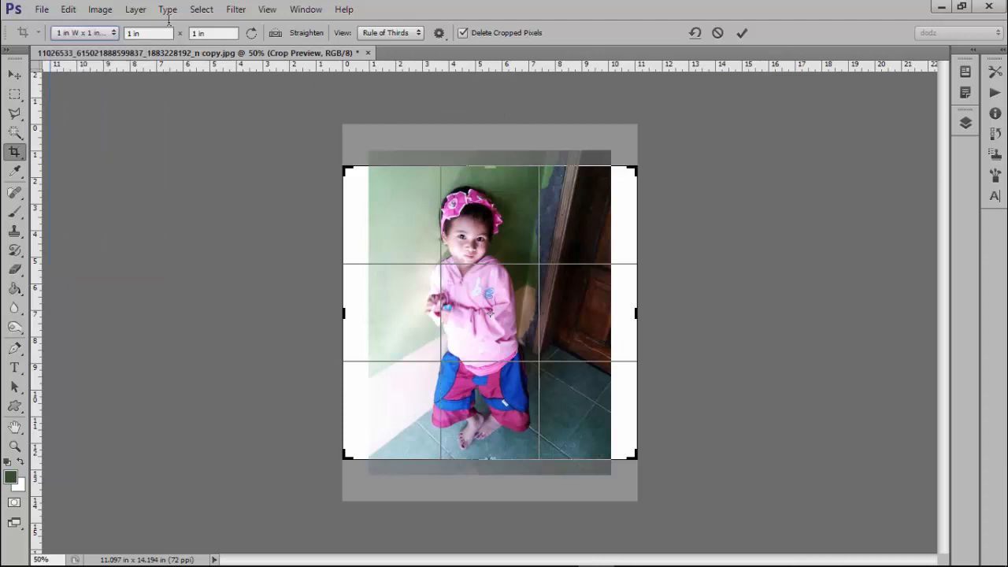
{"action": "left_click", "coordinate": [39, 9]}
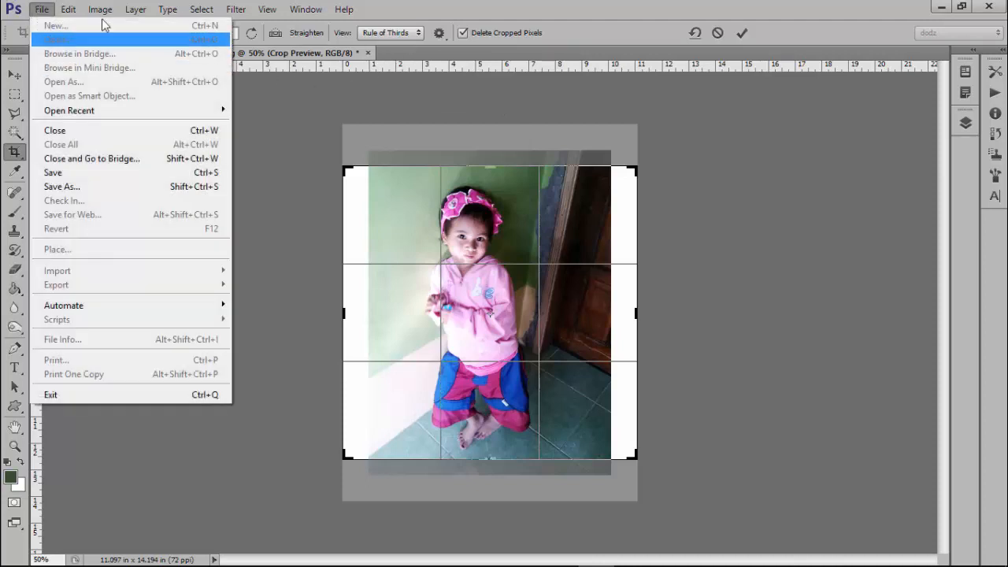
{"action": "left_click", "coordinate": [236, 9]}
{"action": "left_click", "coordinate": [739, 37]}
{"action": "left_click", "coordinate": [740, 34]}
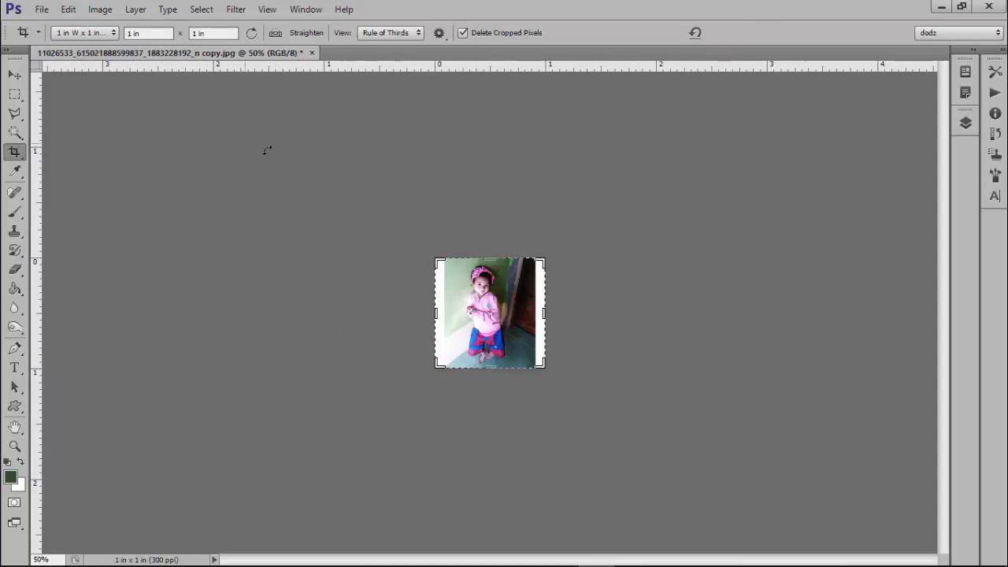
{"action": "key", "text": "ctrl+z"}
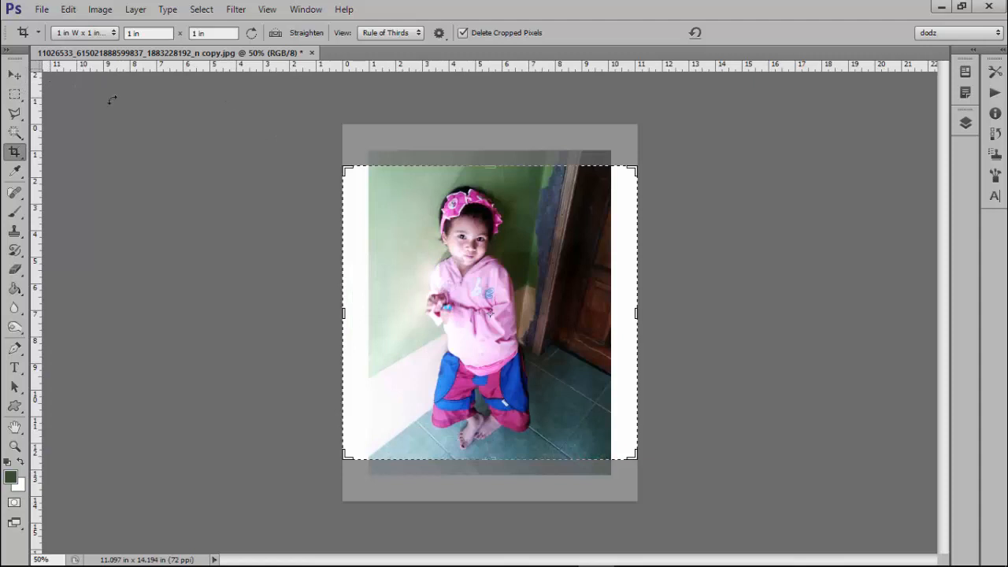
{"action": "left_click", "coordinate": [15, 74]}
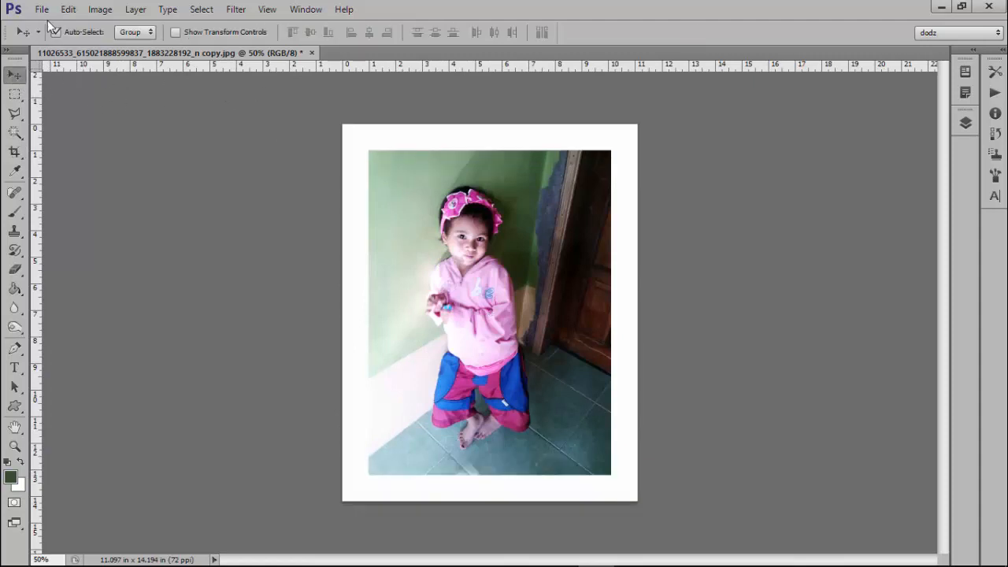
- Create a new blank document 1 inch wide and 1 inch high at 300 pixels/inch with a white background
{"action": "left_click", "coordinate": [43, 9]}
{"action": "left_click", "coordinate": [47, 13]}
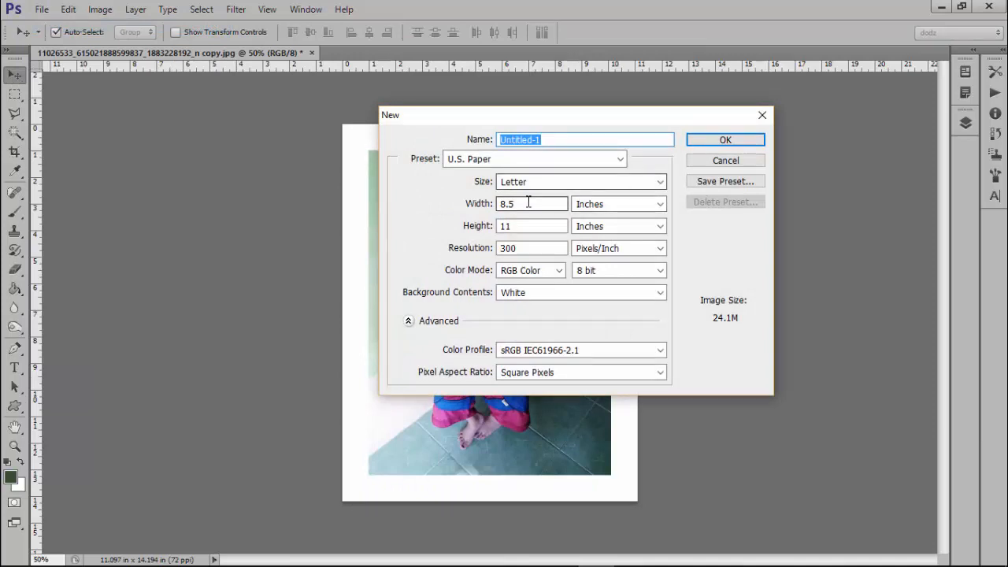
{"action": "double_click", "coordinate": [528, 202]}
{"action": "type", "text": "1"}
{"action": "key", "text": "Tab"}
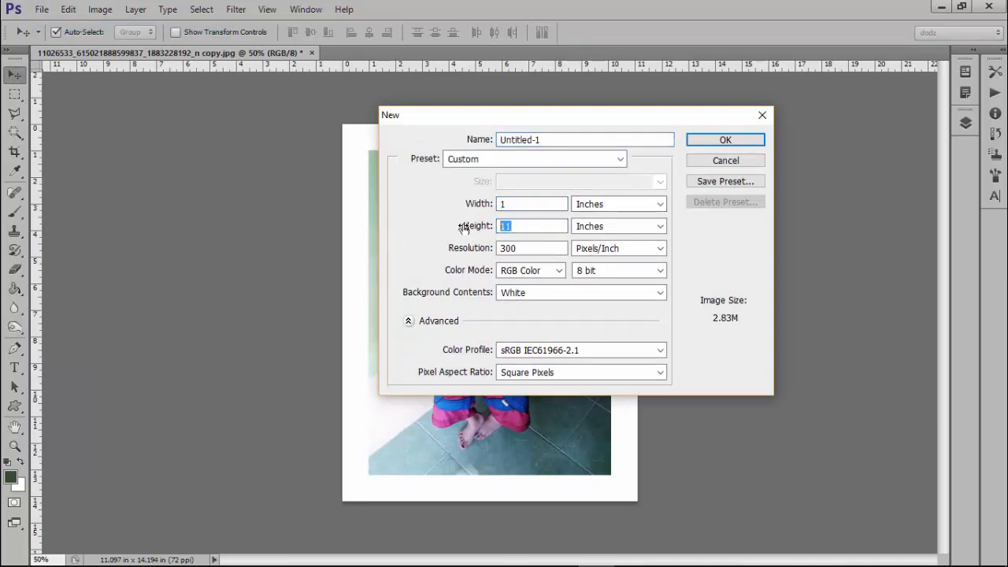
{"action": "type", "text": "1"}
{"action": "left_click", "coordinate": [714, 142]}
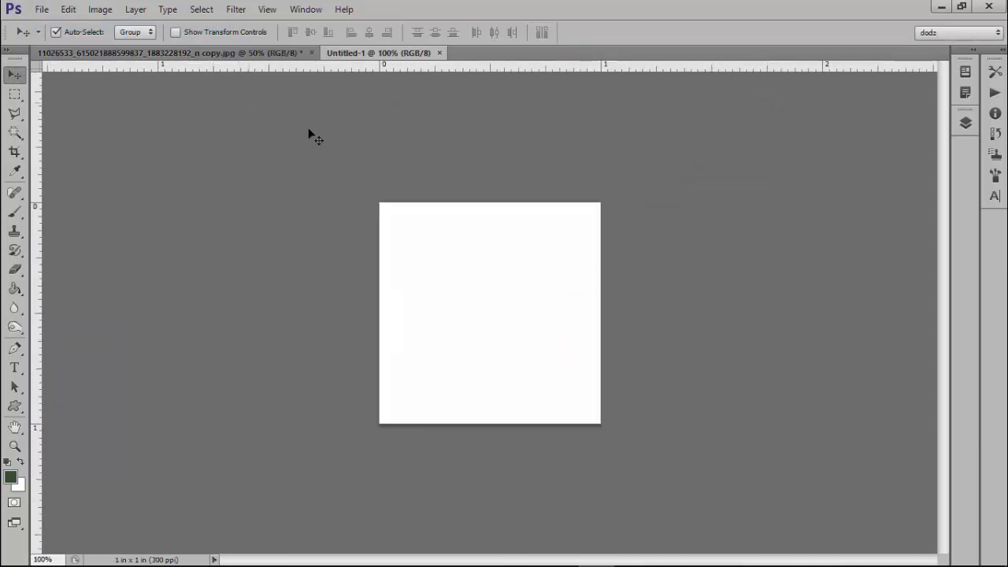
- Place a copy of the photo in the 1 x 1 inch document, framed on the child's head and shoulders, and return to the photo
{"action": "left_click", "coordinate": [207, 53]}
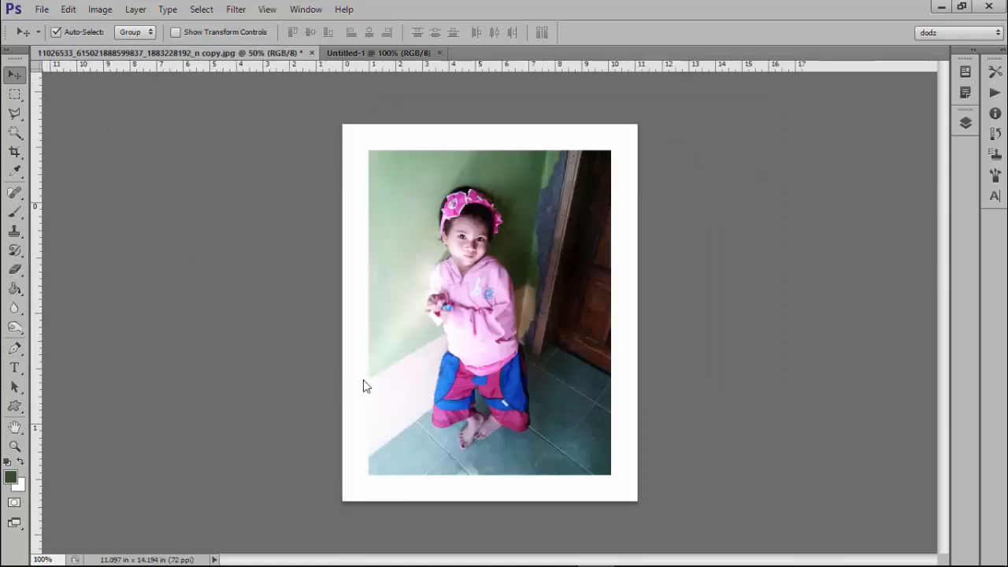
{"action": "left_click_drag", "start_coordinate": [479, 330], "coordinate": [527, 466]}
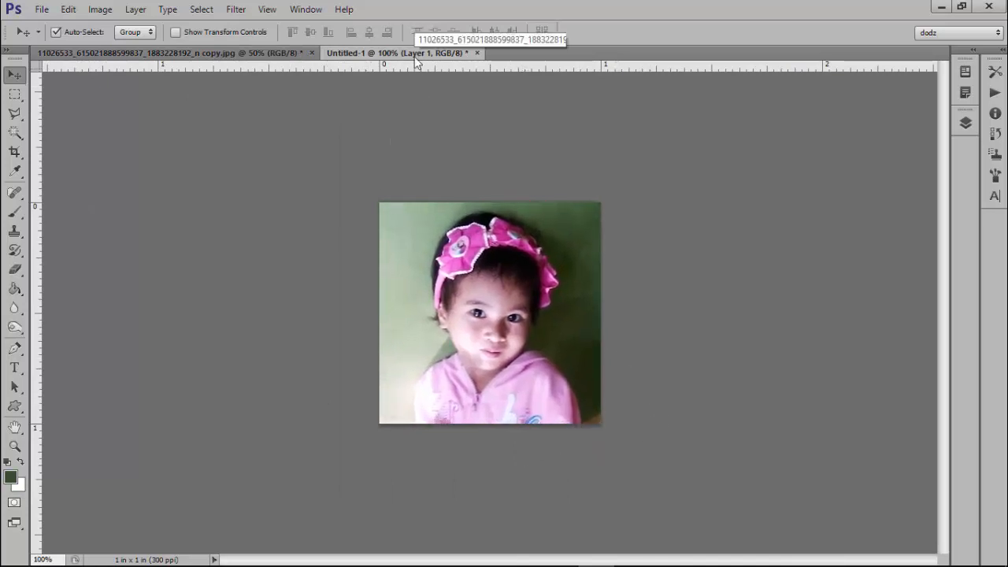
{"action": "left_click", "coordinate": [156, 49]}
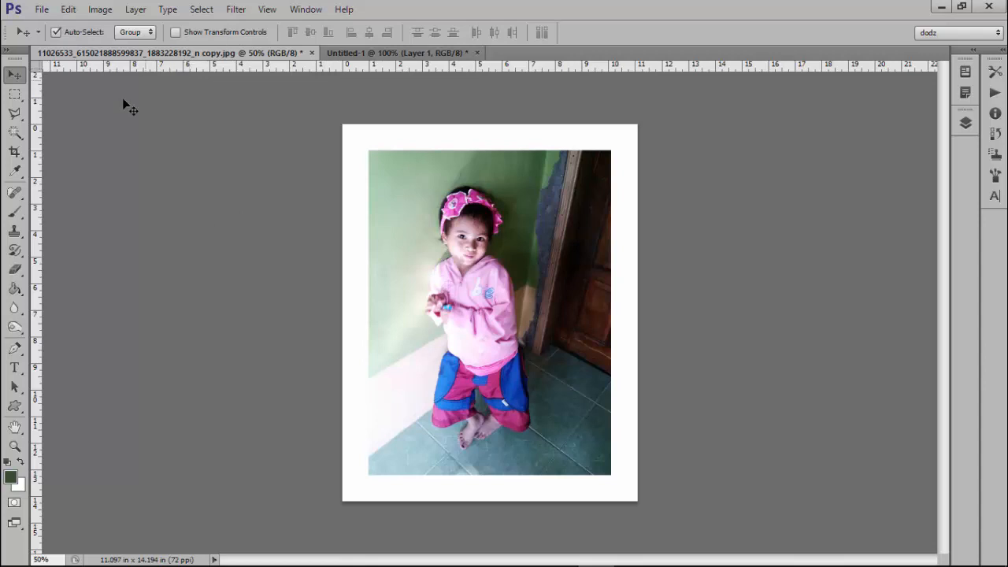
- Review the Crop tool's saved presets on the photo, and leave it uncropped by switching to the Rectangular Marquee tool
{"action": "left_click", "coordinate": [14, 152]}
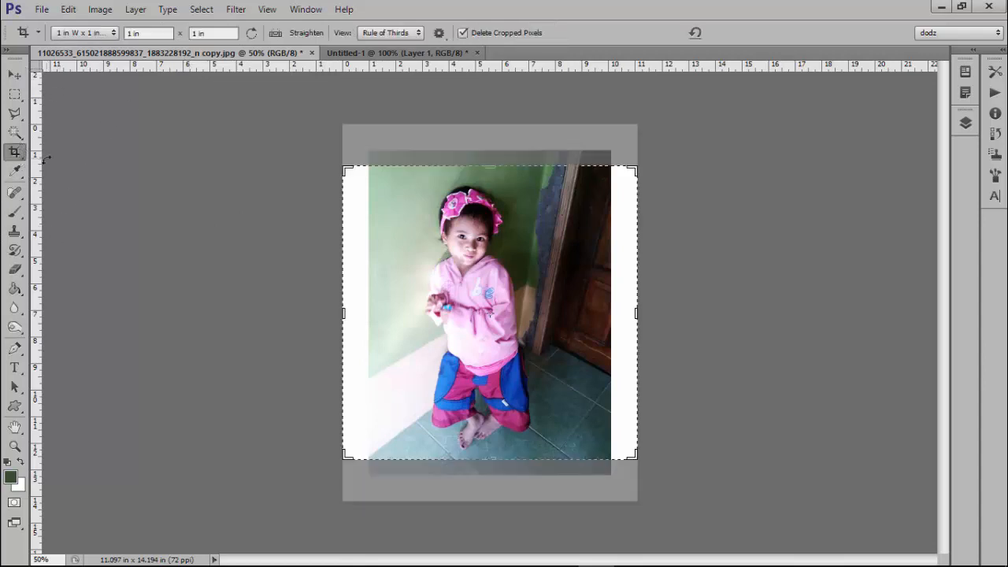
{"action": "left_click", "coordinate": [92, 33]}
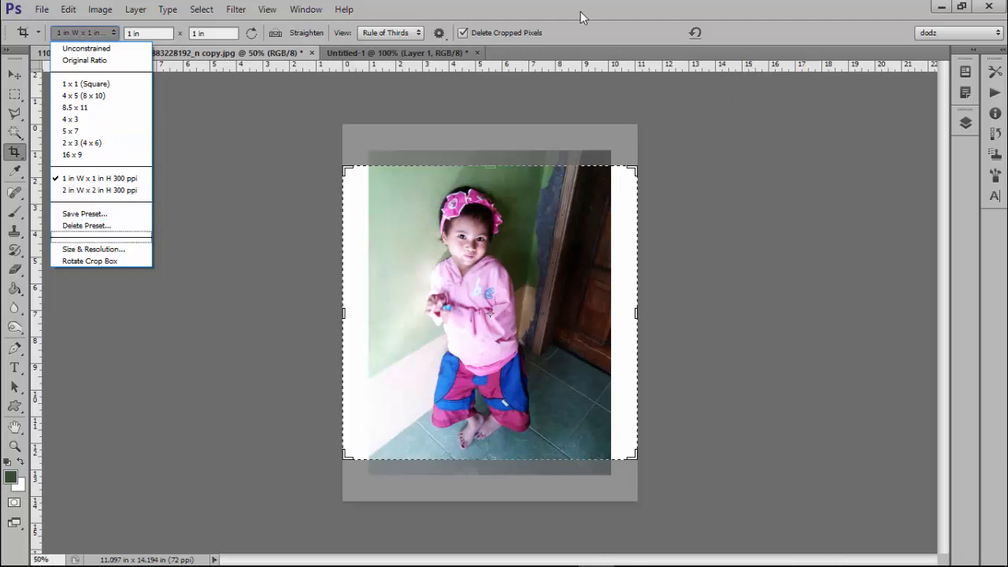
{"action": "left_click", "coordinate": [634, 22]}
{"action": "left_click", "coordinate": [12, 76]}
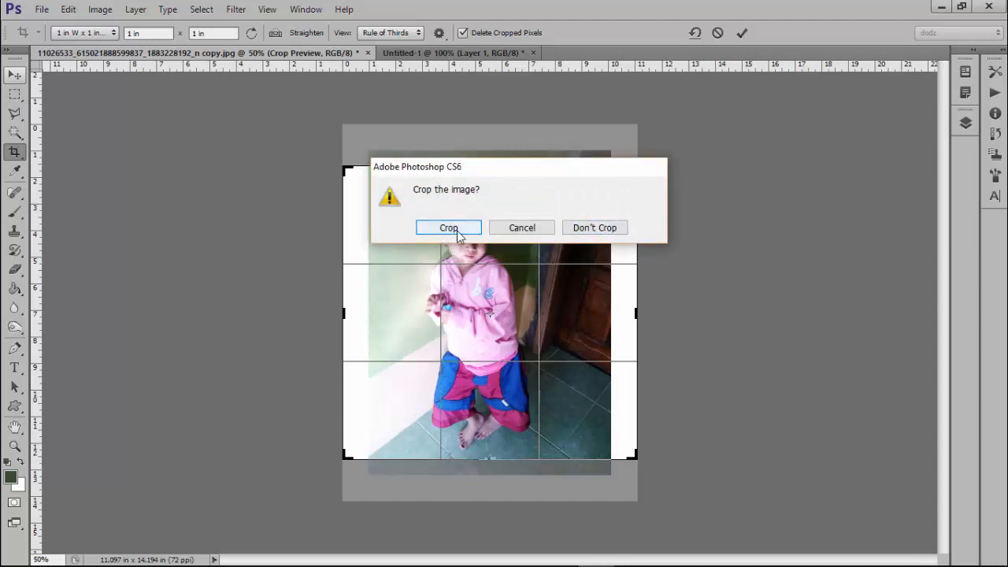
{"action": "left_click", "coordinate": [520, 228]}
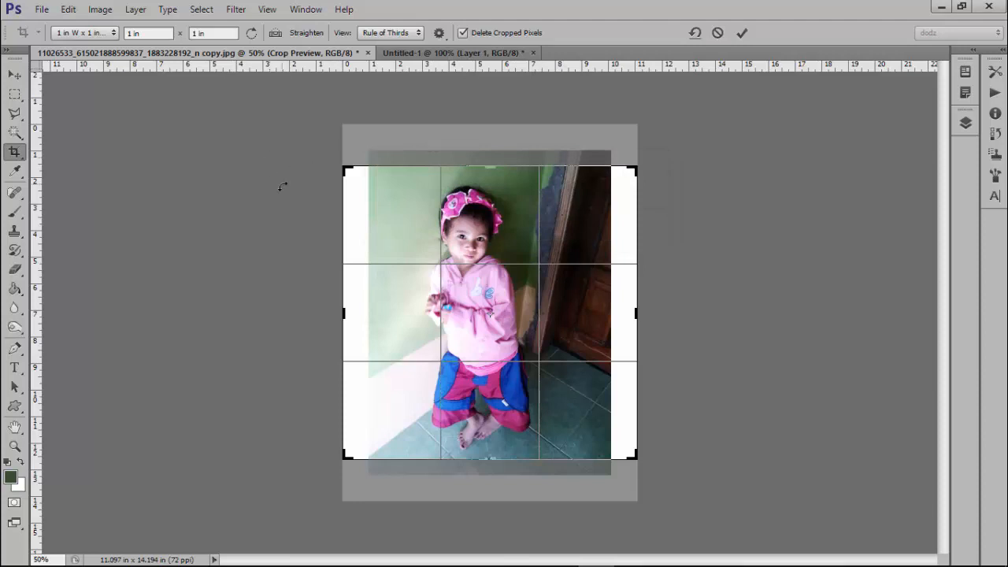
{"action": "key", "text": "Escape"}
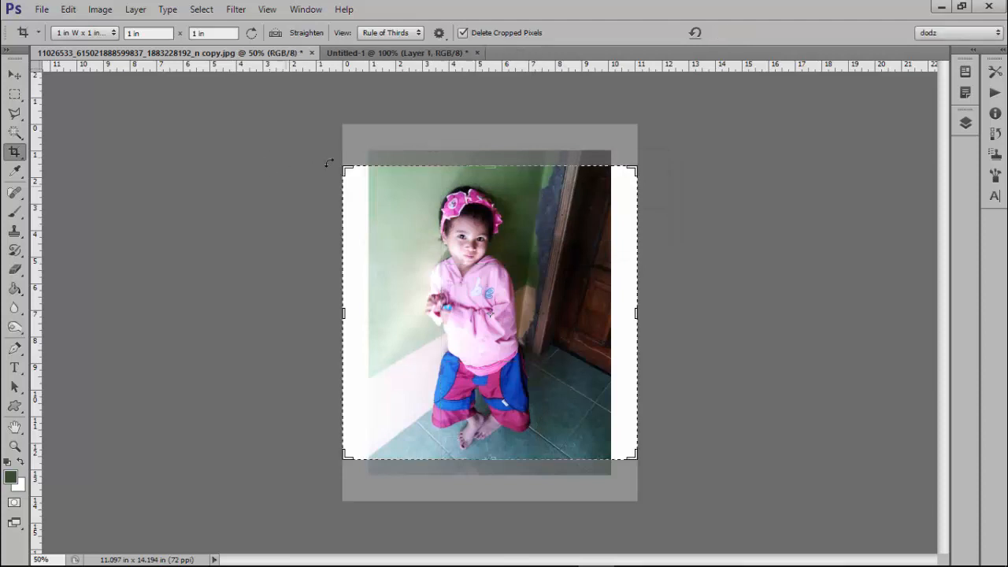
{"action": "left_click", "coordinate": [14, 93]}
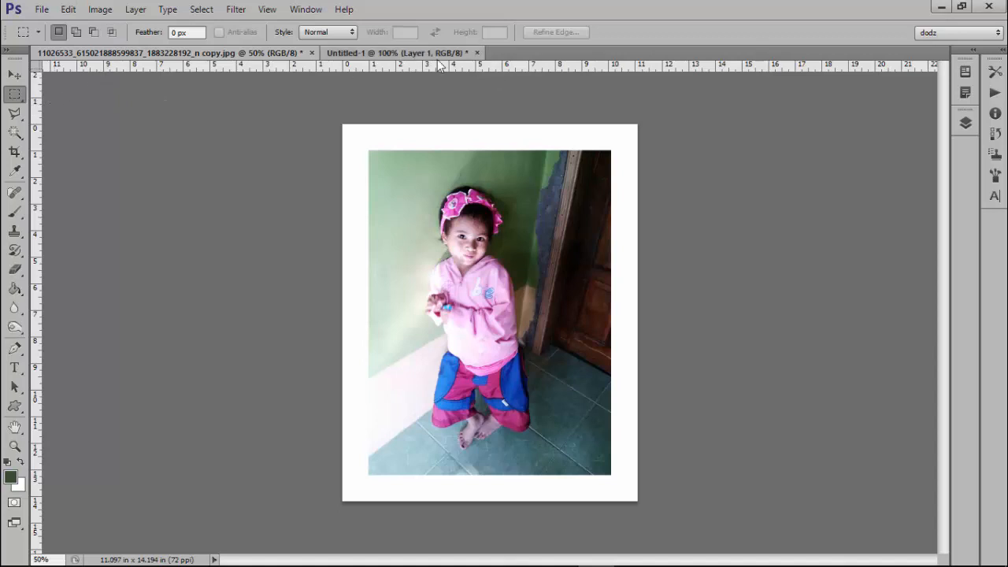
- Close the untitled 1 x 1 inch document without saving its changes
{"action": "left_click", "coordinate": [468, 55]}
{"action": "left_click", "coordinate": [477, 53]}
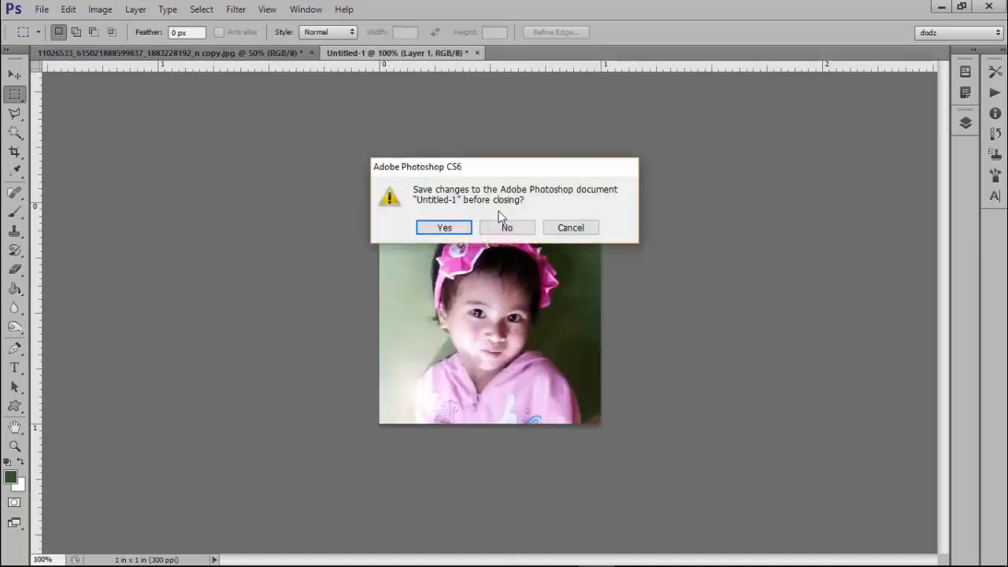
{"action": "left_click", "coordinate": [503, 227]}
- Create a new document from the U.S. Paper preset in Letter size, 8.5 x 11 inches at 300 pixels/inch
{"action": "left_click", "coordinate": [43, 11]}
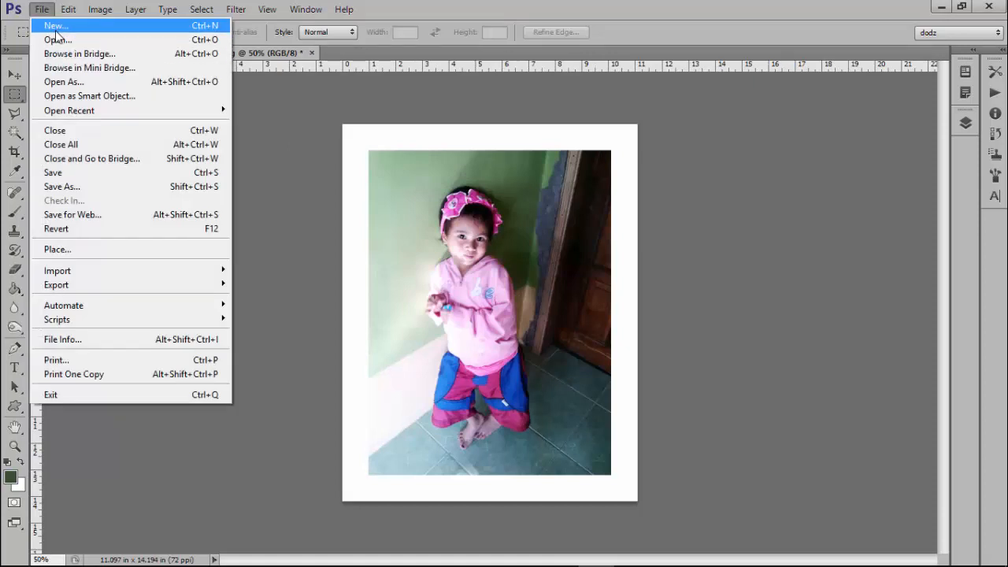
{"action": "left_click", "coordinate": [55, 28]}
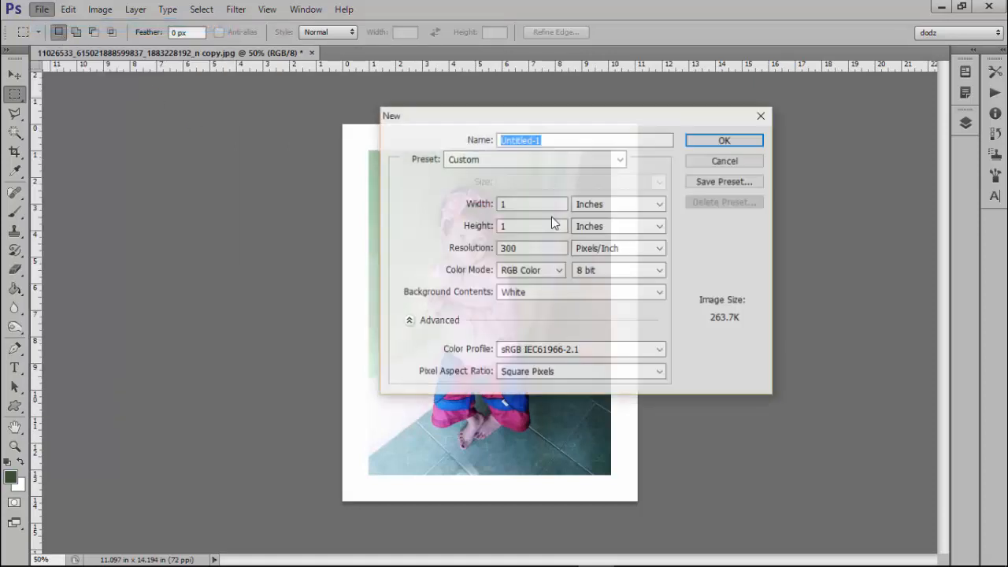
{"action": "left_click", "coordinate": [557, 161]}
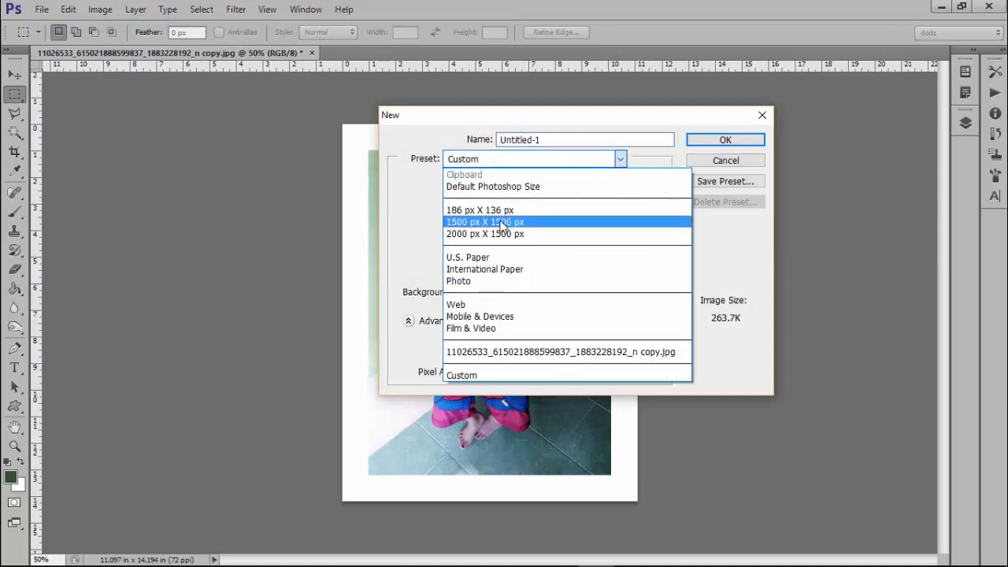
{"action": "left_click", "coordinate": [472, 258]}
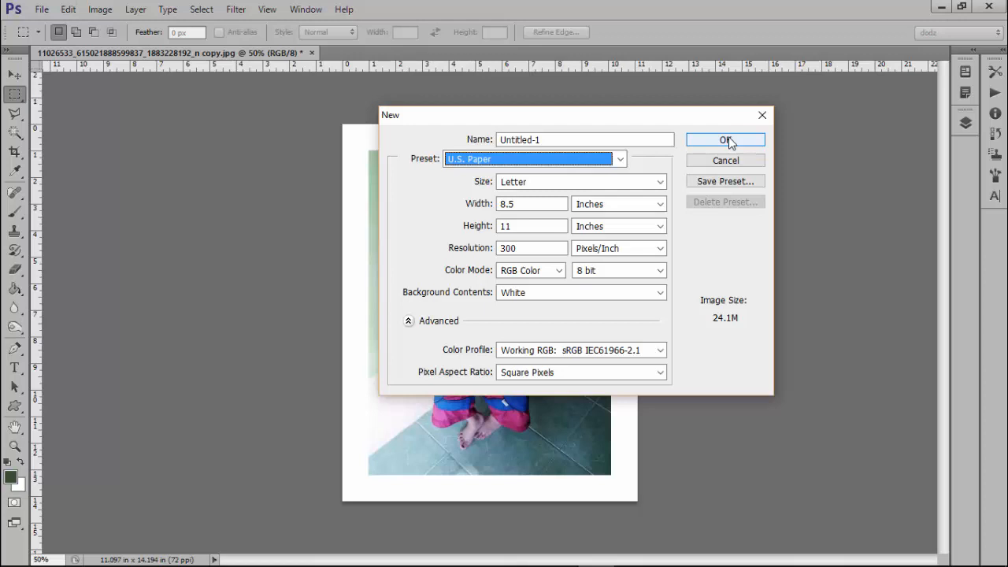
{"action": "left_click", "coordinate": [726, 140]}
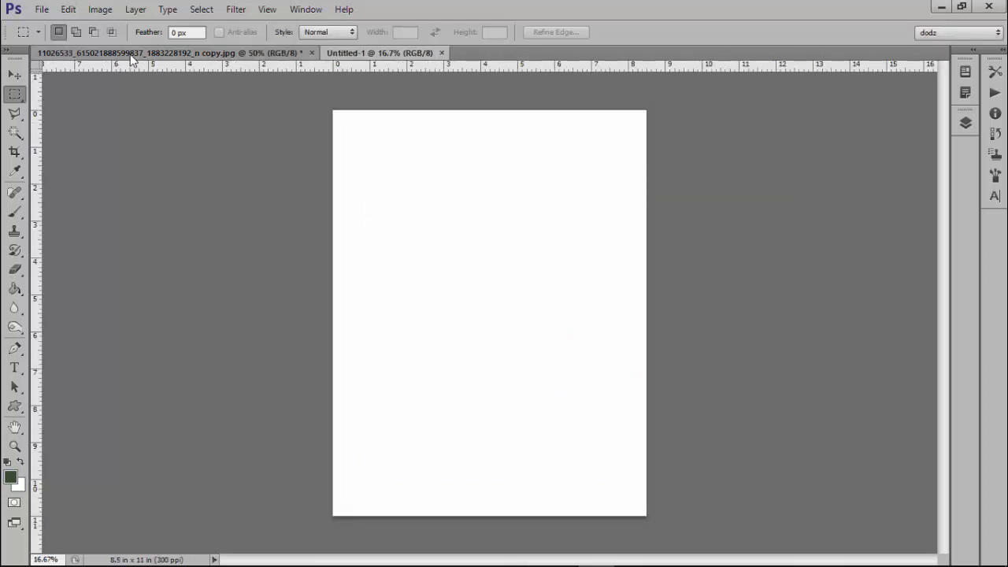
{"action": "left_click", "coordinate": [214, 55]}
{"action": "left_click", "coordinate": [396, 54]}
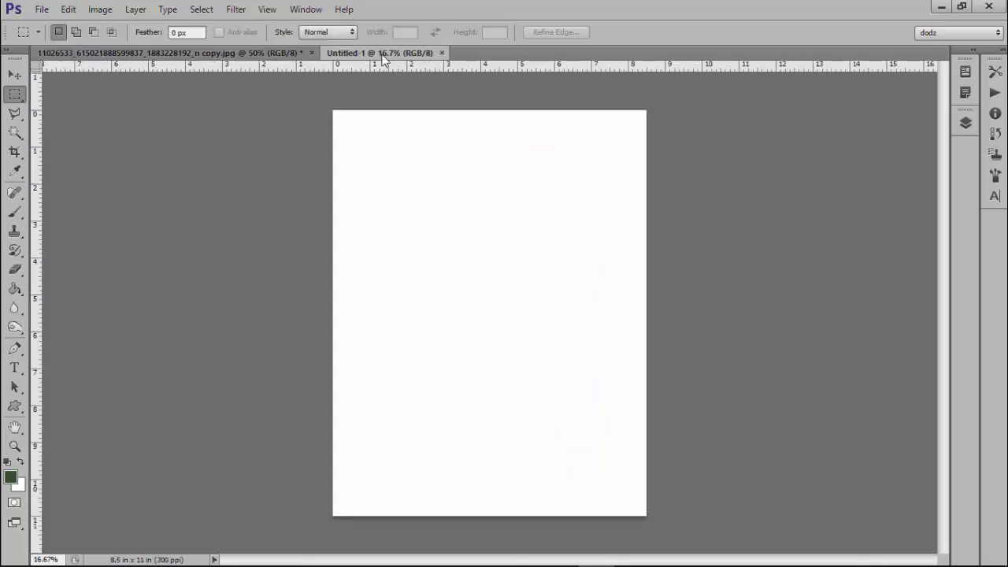
{"action": "left_click", "coordinate": [217, 57]}
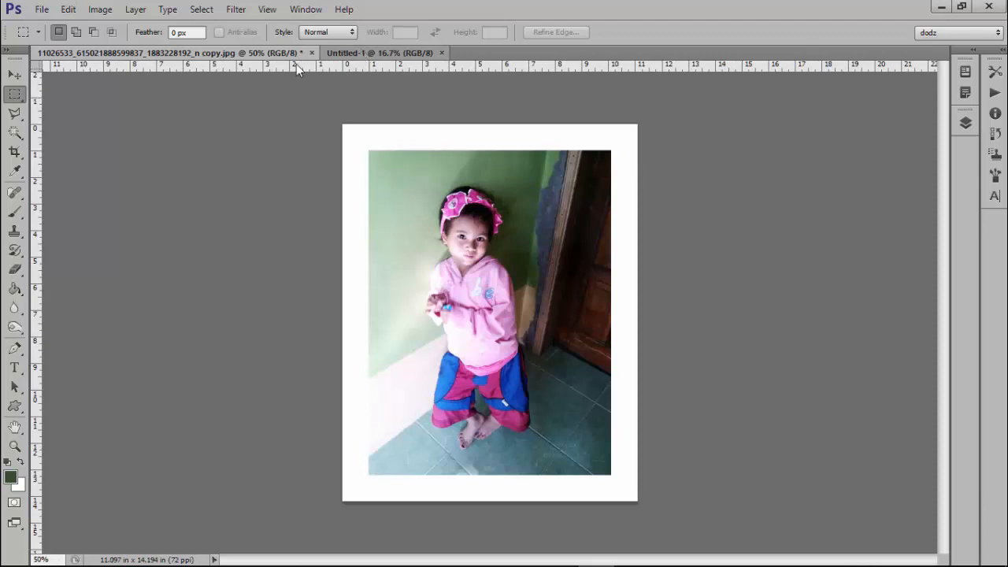
{"action": "left_click", "coordinate": [367, 49]}
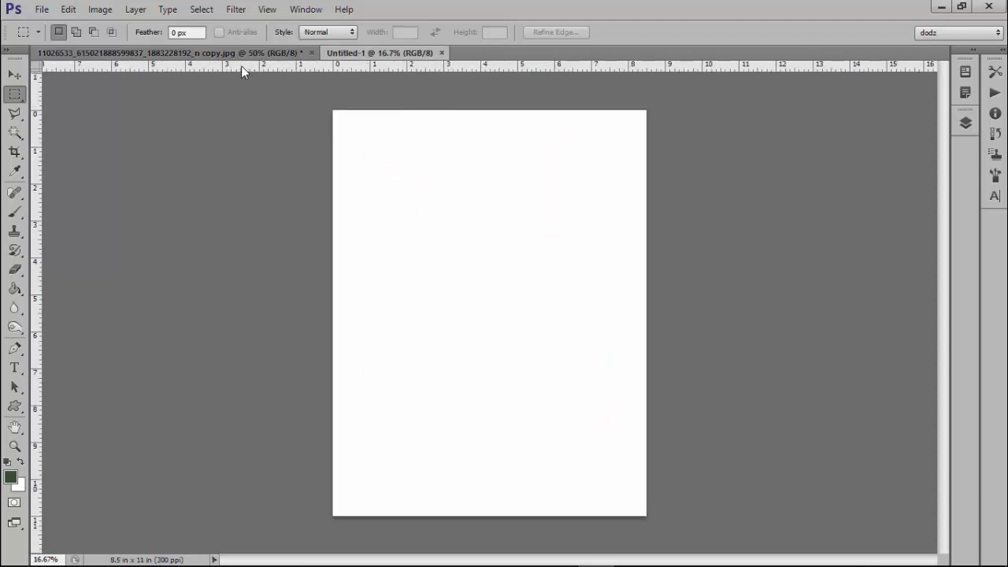
{"action": "left_click", "coordinate": [224, 53]}
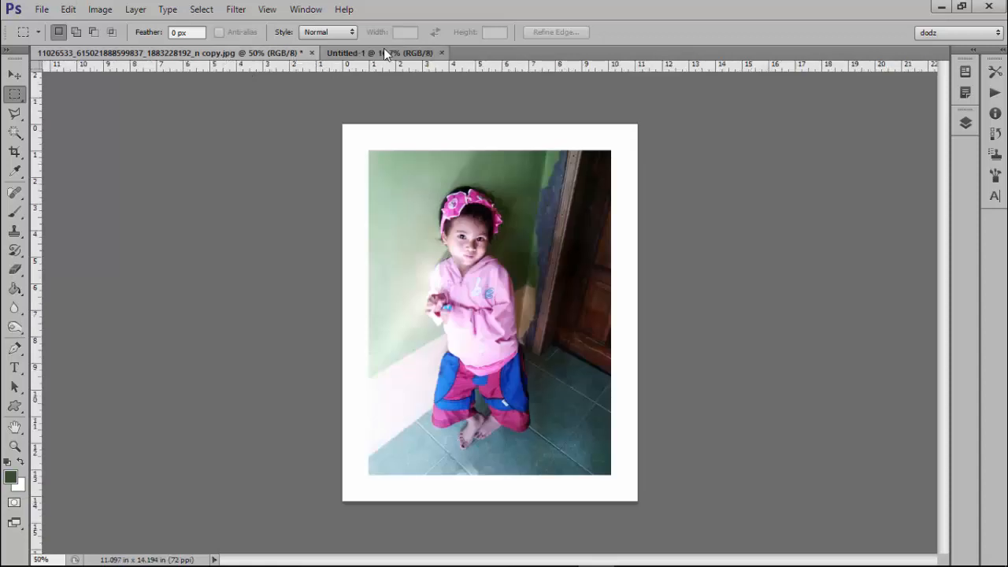
{"action": "left_click", "coordinate": [385, 53]}
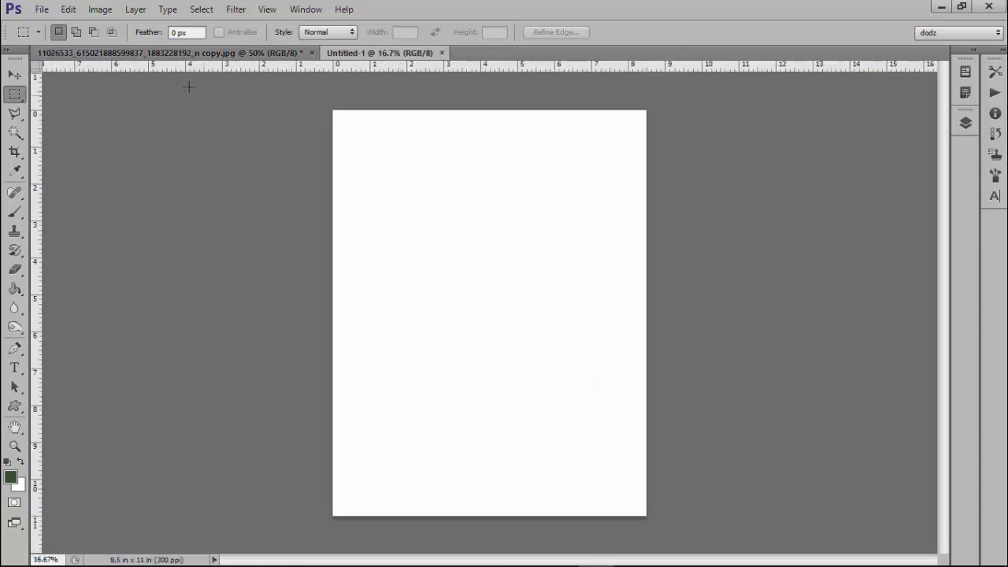
- Crop the photo with the saved 2 x 2 inch, 300 ppi preset, framed on the child's head and shoulders
{"action": "left_click", "coordinate": [180, 53]}
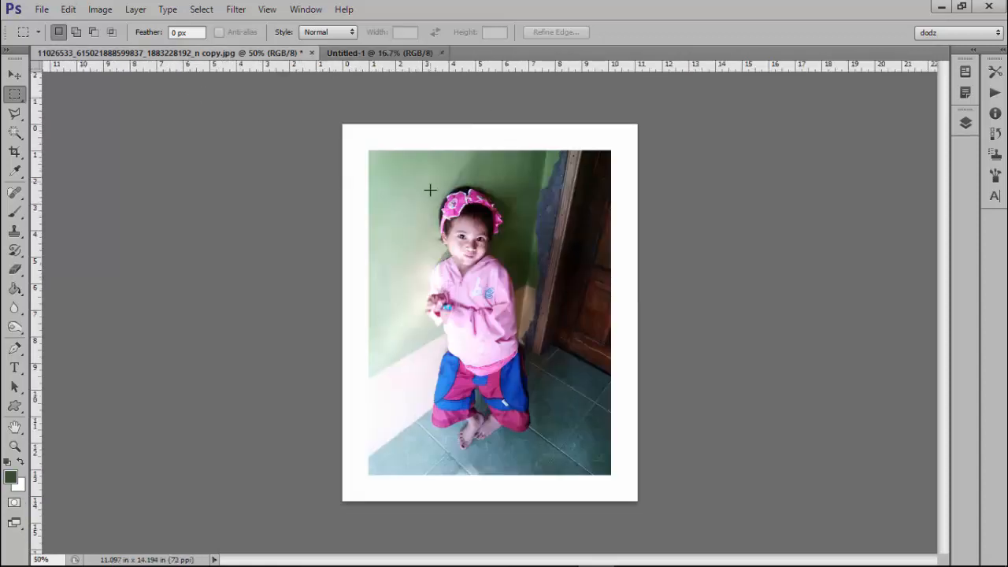
{"action": "left_click", "coordinate": [17, 151]}
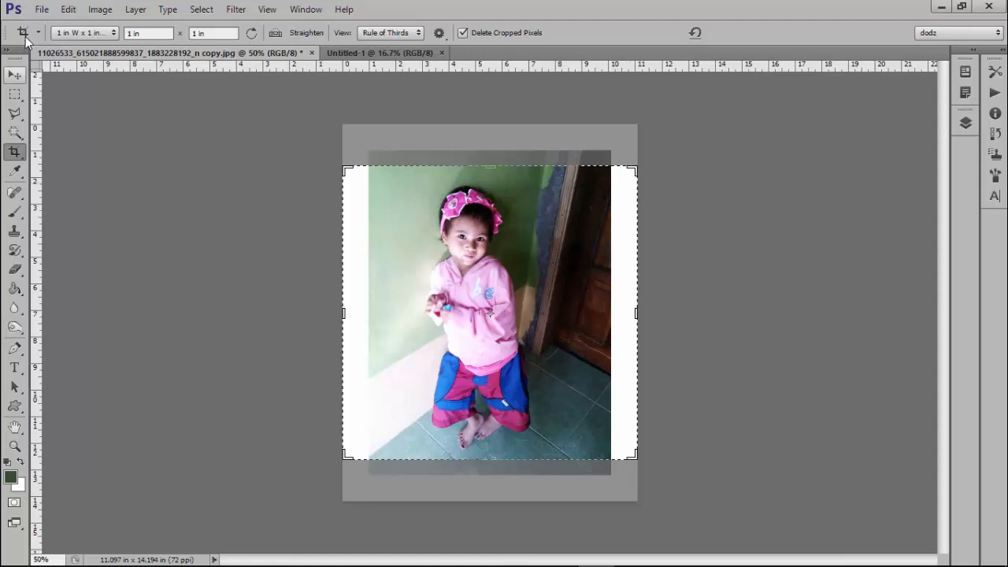
{"action": "left_click", "coordinate": [111, 33]}
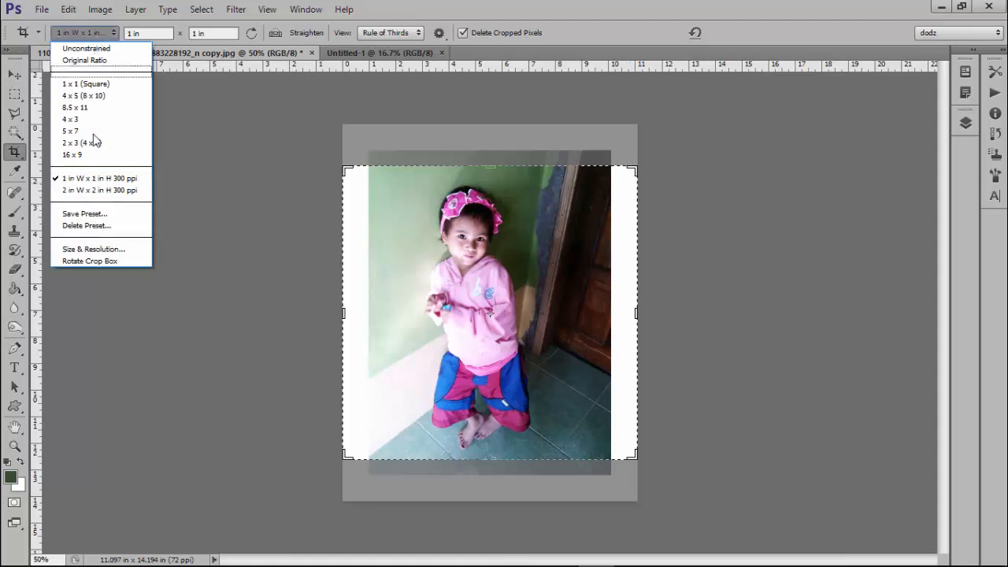
{"action": "left_click", "coordinate": [94, 192]}
{"action": "left_click_drag", "start_coordinate": [631, 167], "coordinate": [467, 427]}
{"action": "left_click_drag", "start_coordinate": [551, 254], "coordinate": [520, 314]}
{"action": "left_click", "coordinate": [742, 33]}
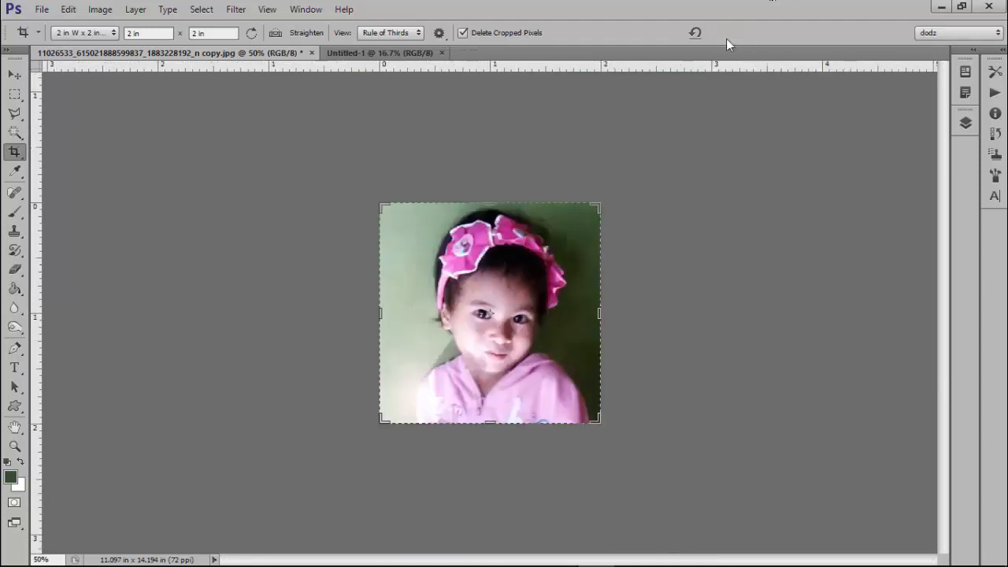
- Try to move the cropped 2 x 2 inch photo with the Move tool
{"action": "left_click", "coordinate": [14, 75]}
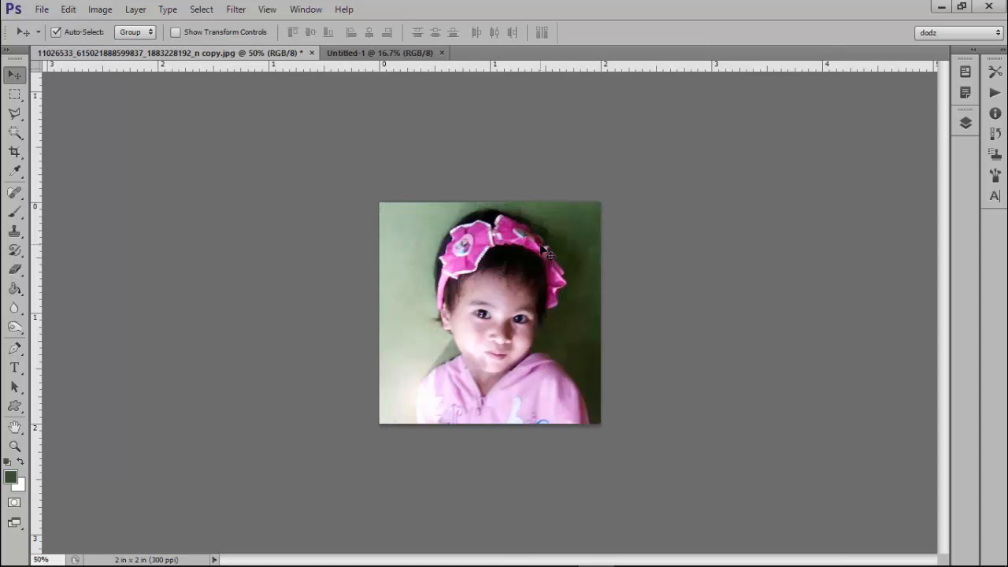
{"action": "key", "text": "c"}
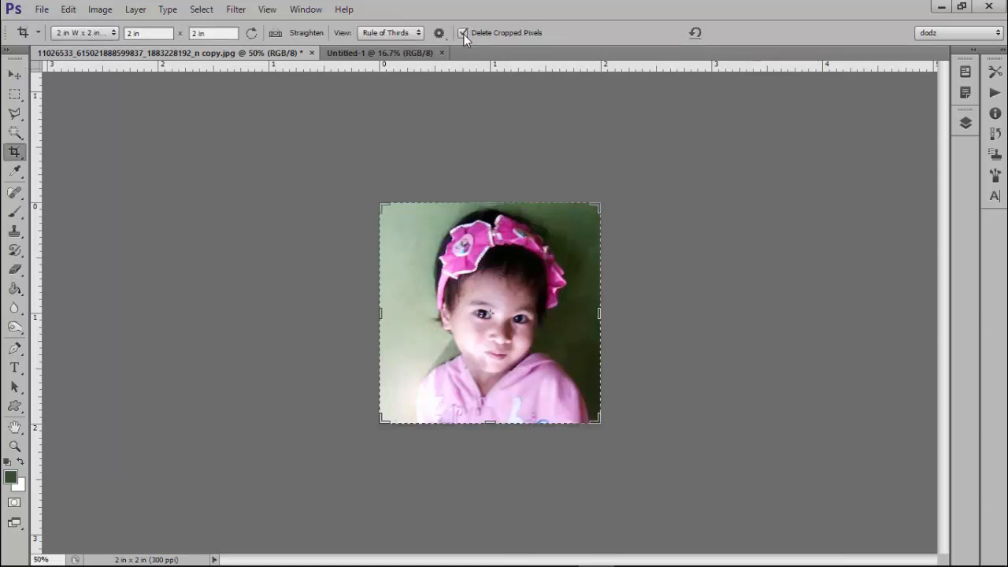
{"action": "left_click", "coordinate": [15, 75]}
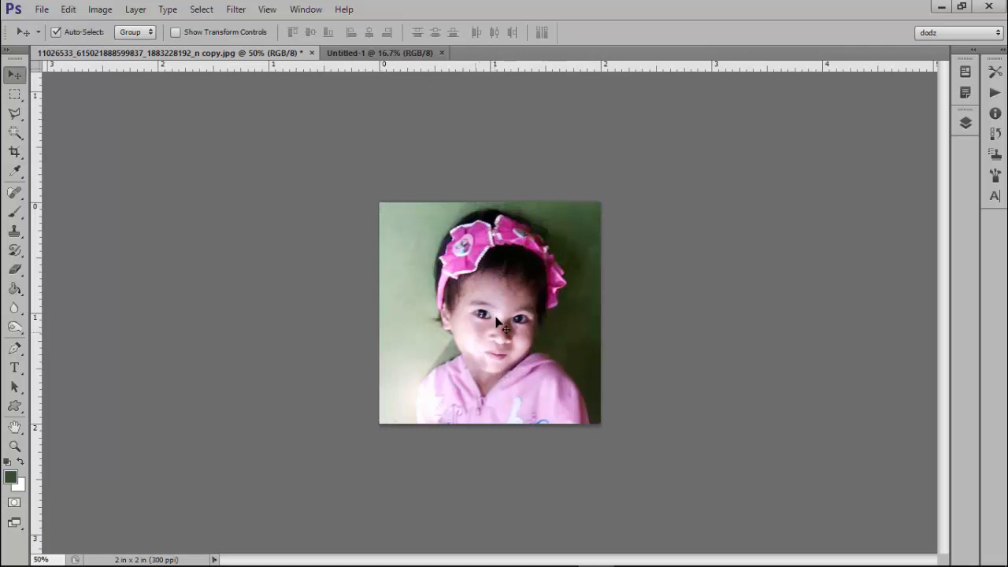
{"action": "left_click_drag", "start_coordinate": [496, 291], "coordinate": [451, 316]}
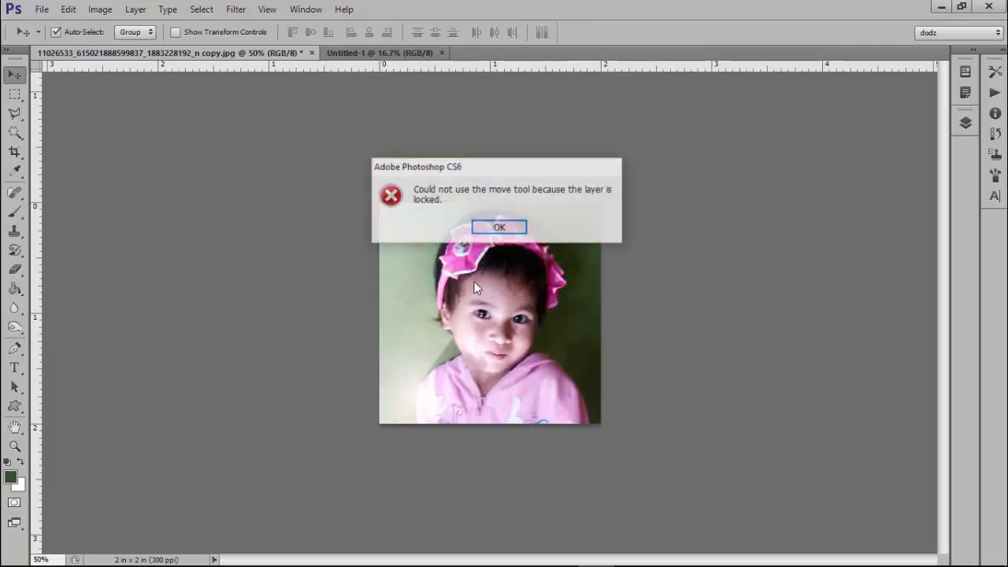
{"action": "left_click", "coordinate": [498, 227]}
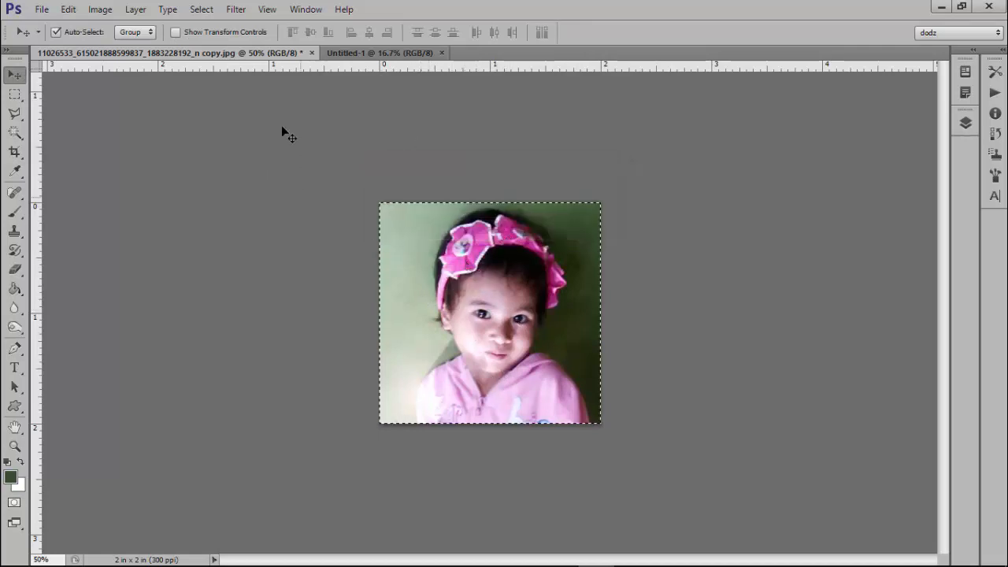
- Paste a copy of the whole 2 x 2 inch photo into the Letter page and place it near the page's upper-left corner
{"action": "left_click", "coordinate": [370, 53]}
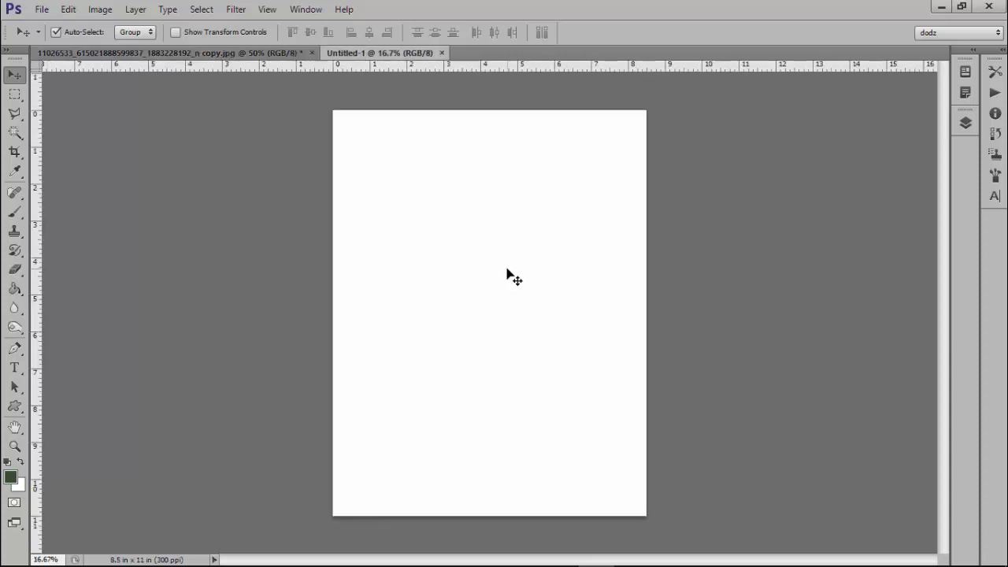
{"action": "key", "text": "ctrl+v"}
{"action": "left_click_drag", "start_coordinate": [383, 231], "coordinate": [395, 158]}
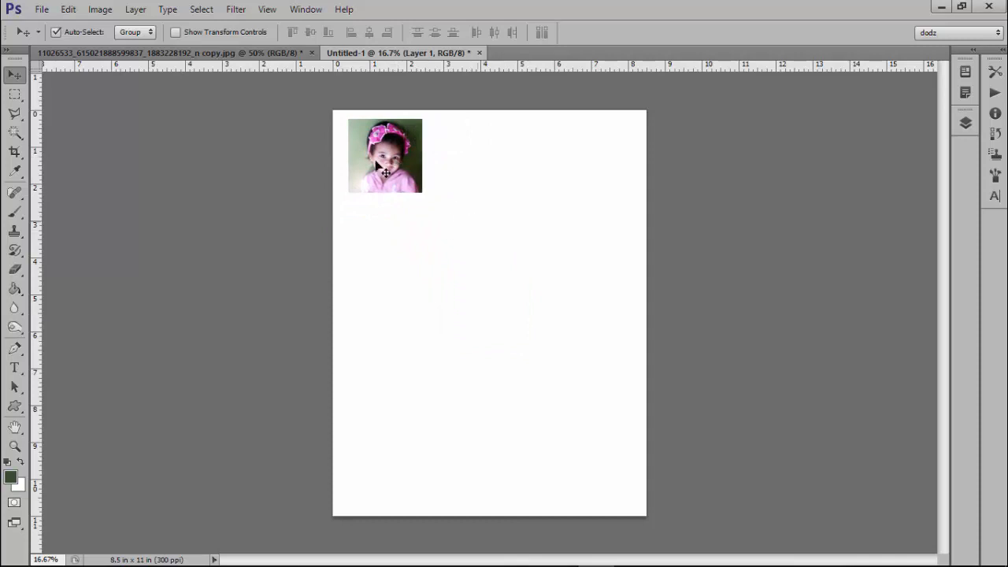
- Return to the cropped photo and check its dimensions and resolution in Image Size without changing them
{"action": "left_click", "coordinate": [253, 56]}
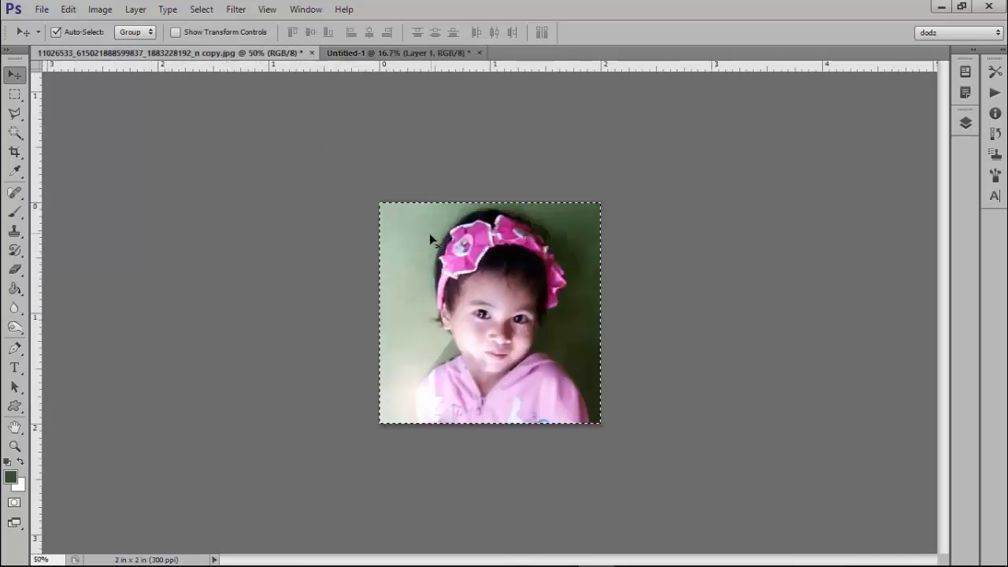
{"action": "key", "text": "c"}
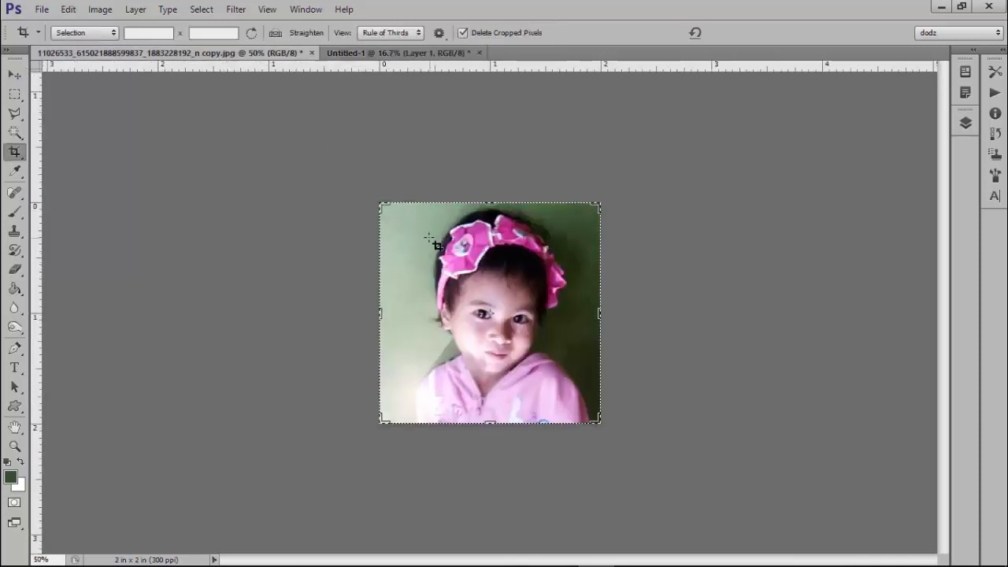
{"action": "left_click", "coordinate": [10, 76]}
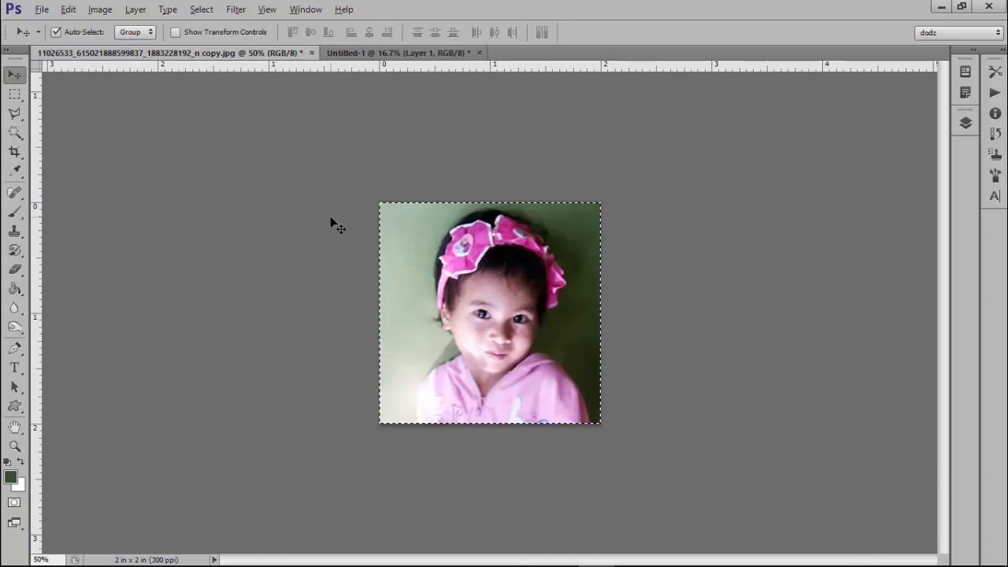
{"action": "key", "text": "ctrl+alt+i"}
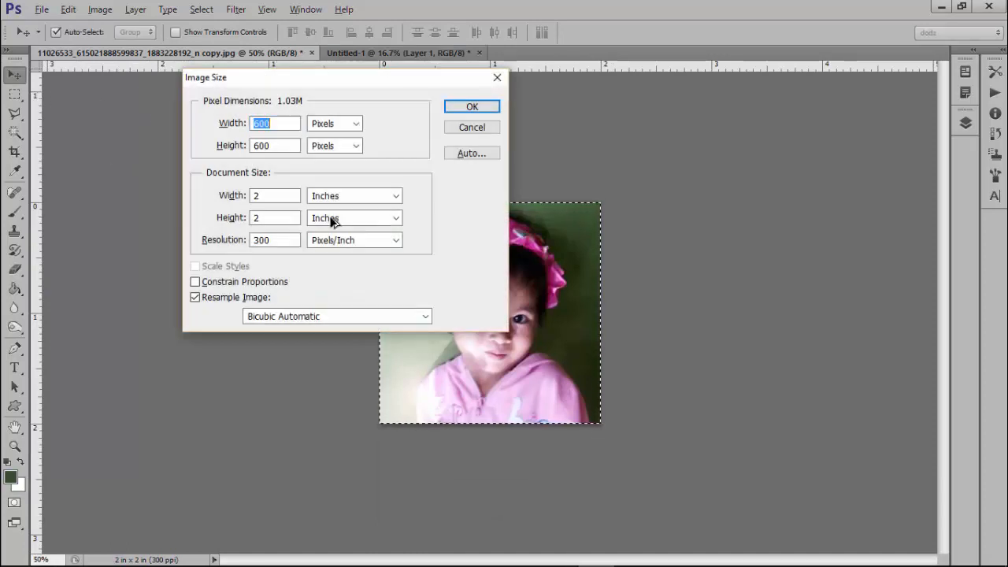
{"action": "left_click", "coordinate": [494, 128]}
- Deselect the photo and crop its full frame down with the saved 1 x 1 inch, 300 ppi preset
{"action": "key", "text": "ctrl+d"}
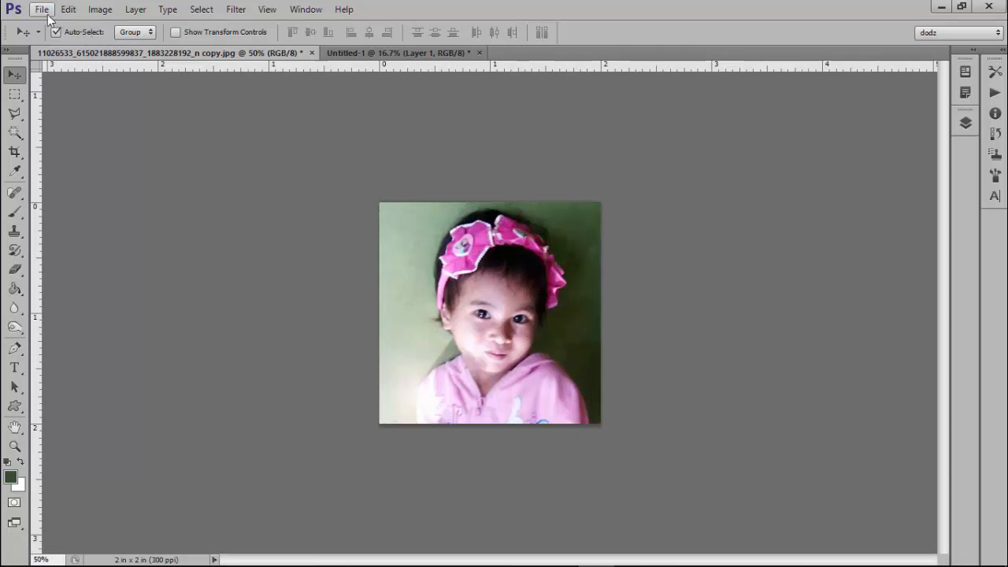
{"action": "left_click", "coordinate": [18, 153]}
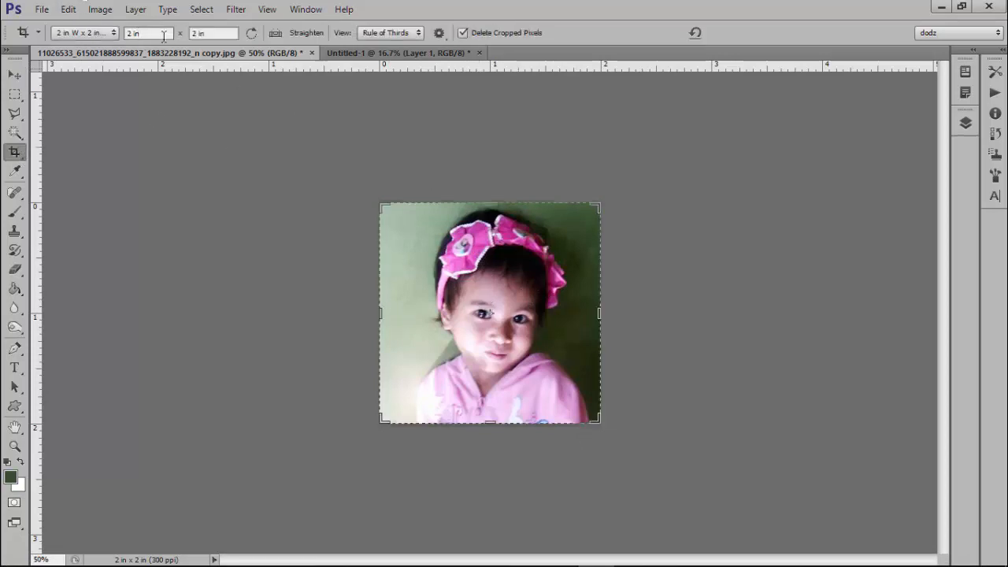
{"action": "left_click", "coordinate": [87, 33]}
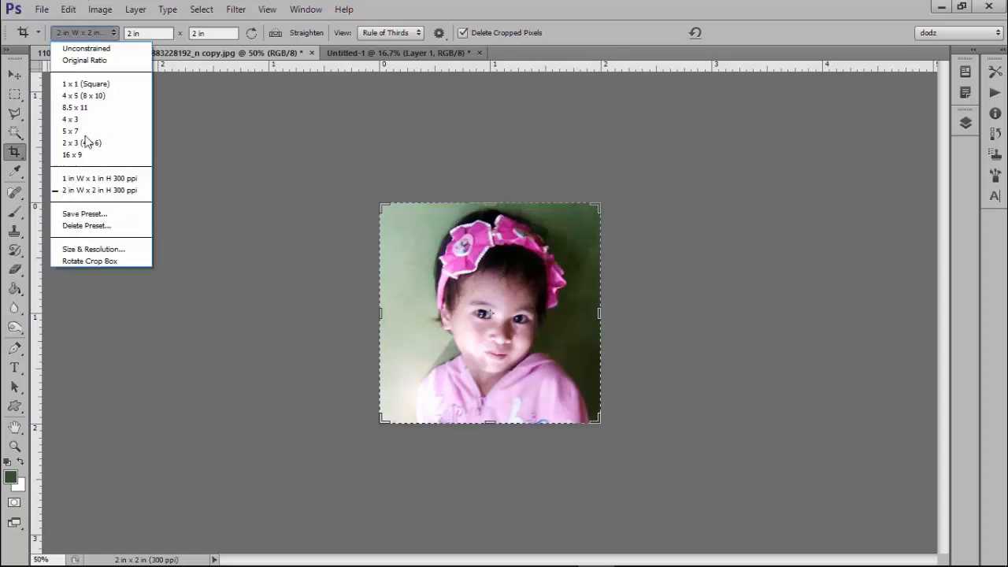
{"action": "left_click", "coordinate": [83, 174]}
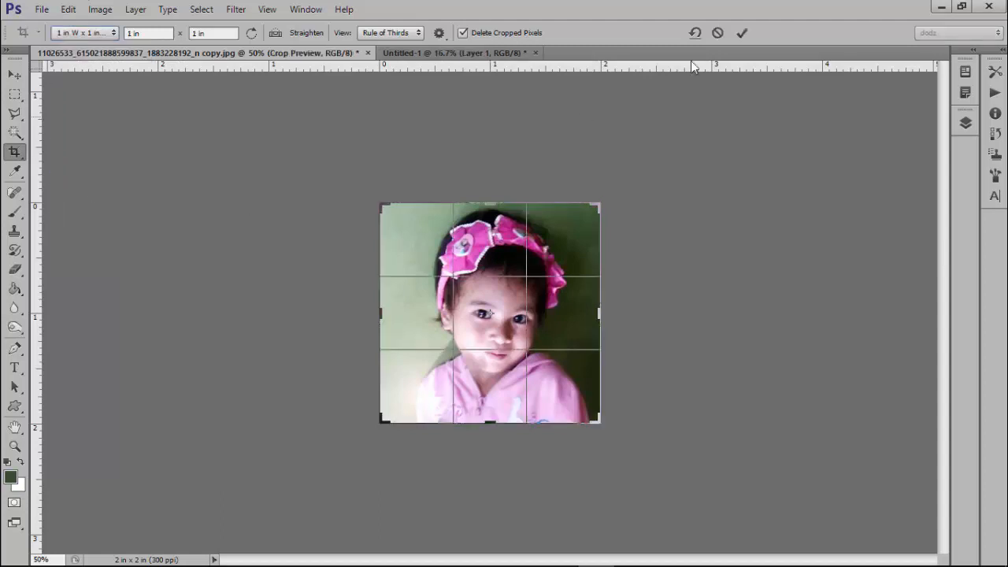
{"action": "left_click", "coordinate": [740, 34]}
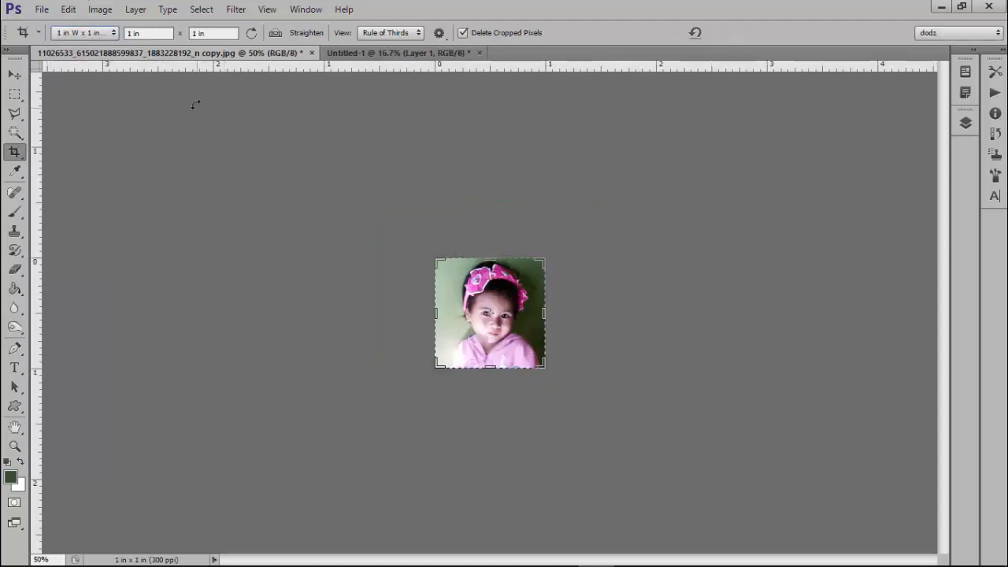
- Check the newly cropped photo's pixel dimensions, document size and resolution in Image Size
{"action": "left_click", "coordinate": [14, 76]}
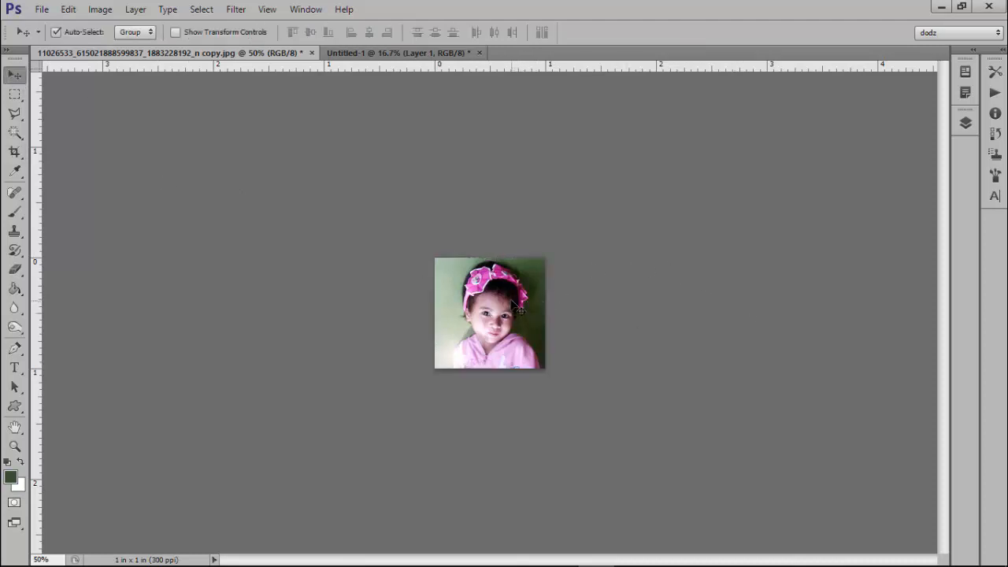
{"action": "key", "text": "ctrl+alt+i"}
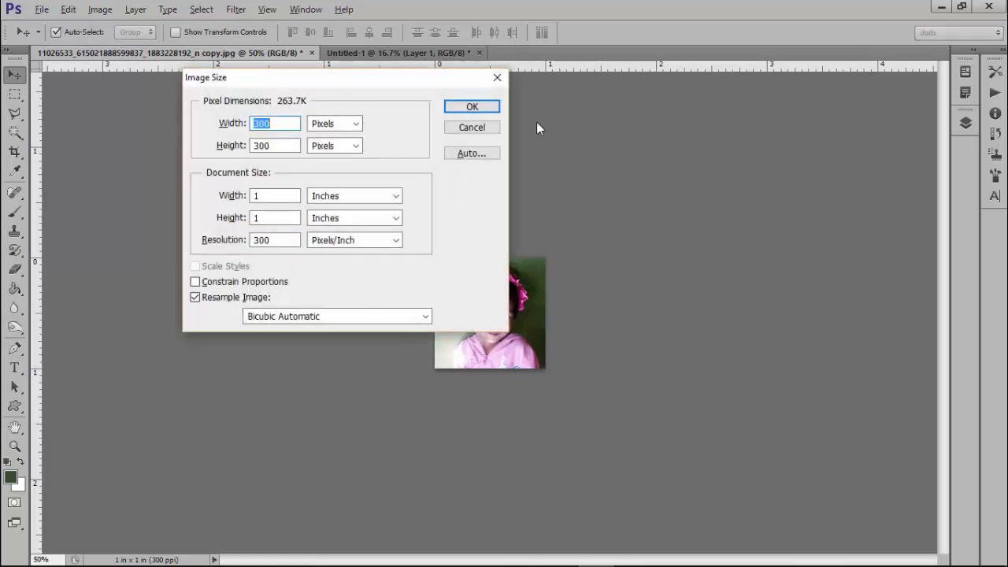
{"action": "left_click", "coordinate": [497, 77]}
- Copy the whole 1 x 1 inch photo into the Letter page and place it beside the larger picture, with top edges level
{"action": "left_click_drag", "start_coordinate": [511, 304], "coordinate": [549, 344]}
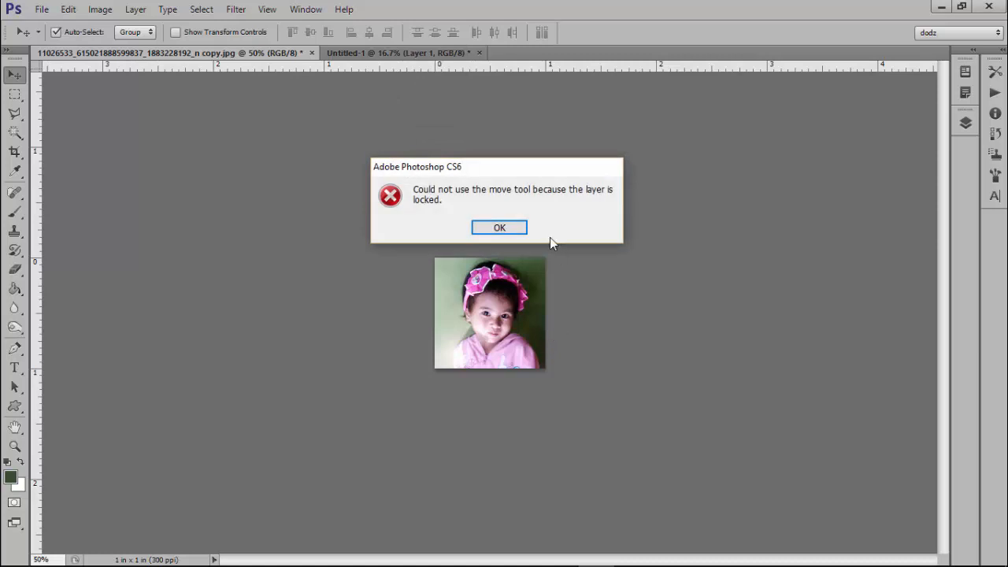
{"action": "left_click", "coordinate": [497, 228]}
{"action": "key", "text": "ctrl+a"}
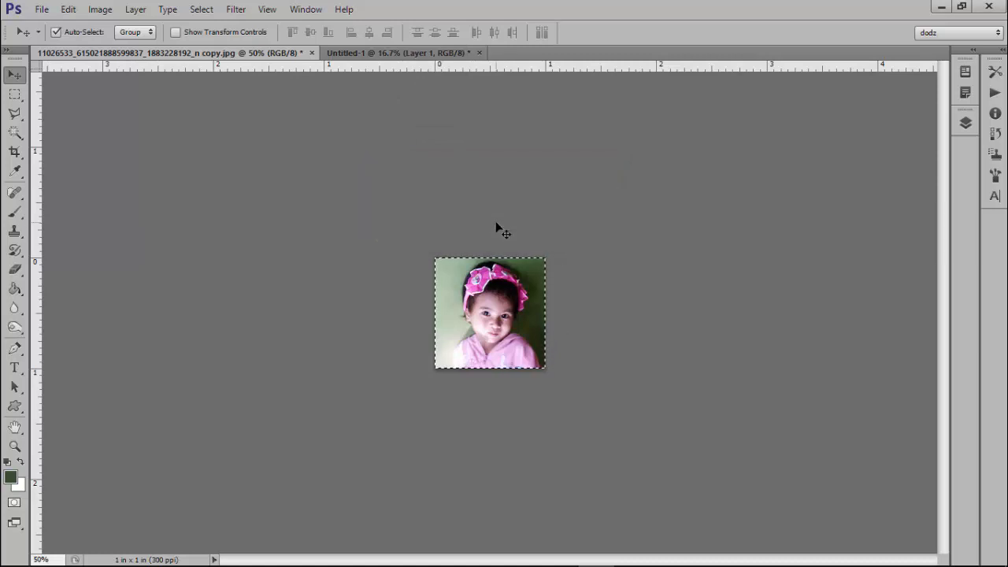
{"action": "left_click", "coordinate": [439, 53]}
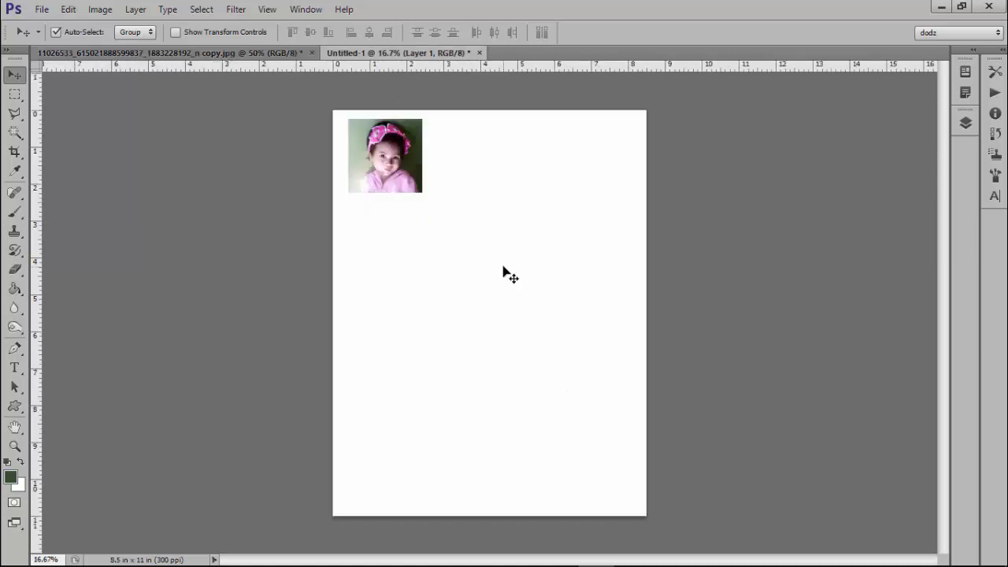
{"action": "key", "text": "ctrl+v"}
{"action": "left_click_drag", "start_coordinate": [490, 313], "coordinate": [454, 149]}
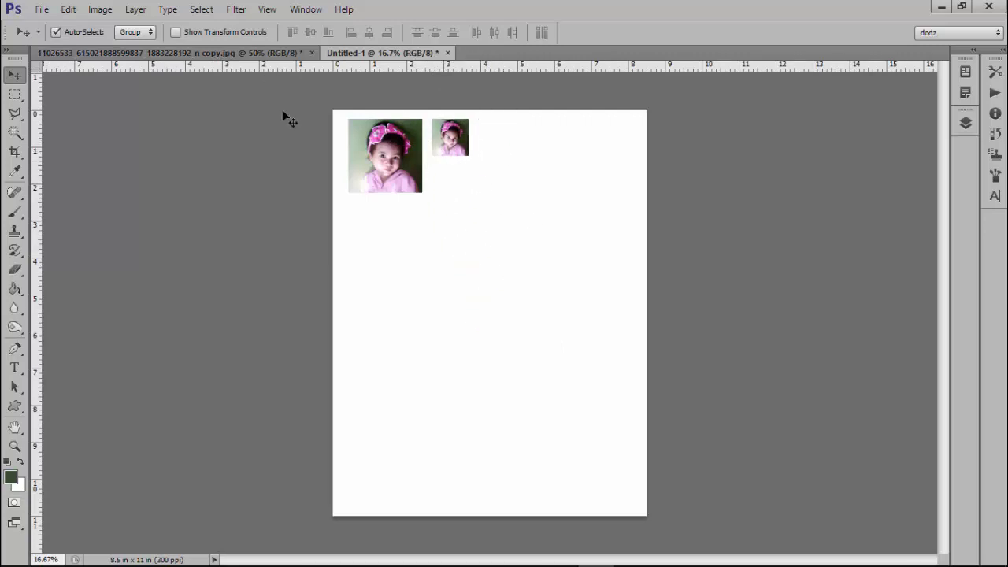
{"action": "left_click", "coordinate": [277, 53]}
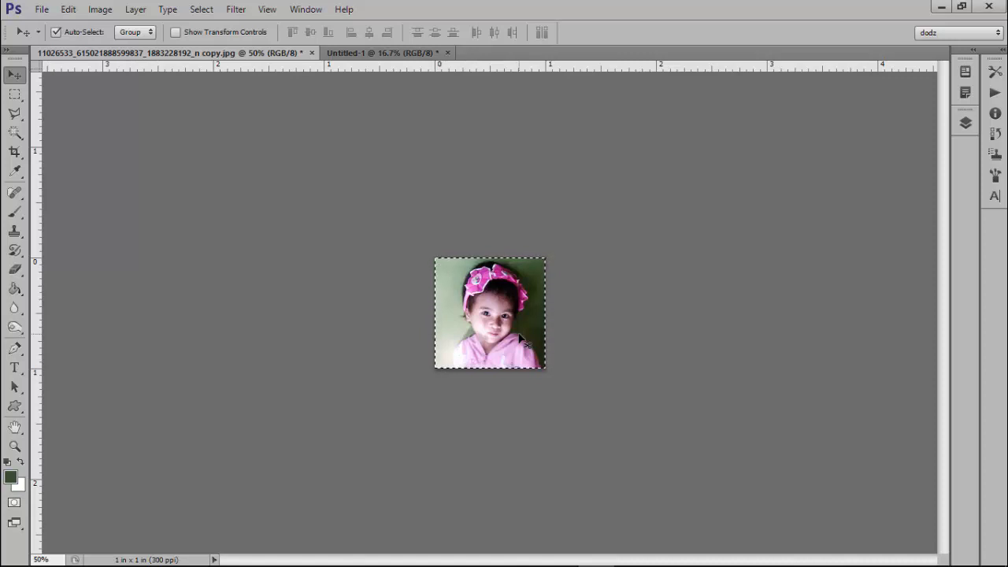
{"action": "left_click", "coordinate": [403, 57]}
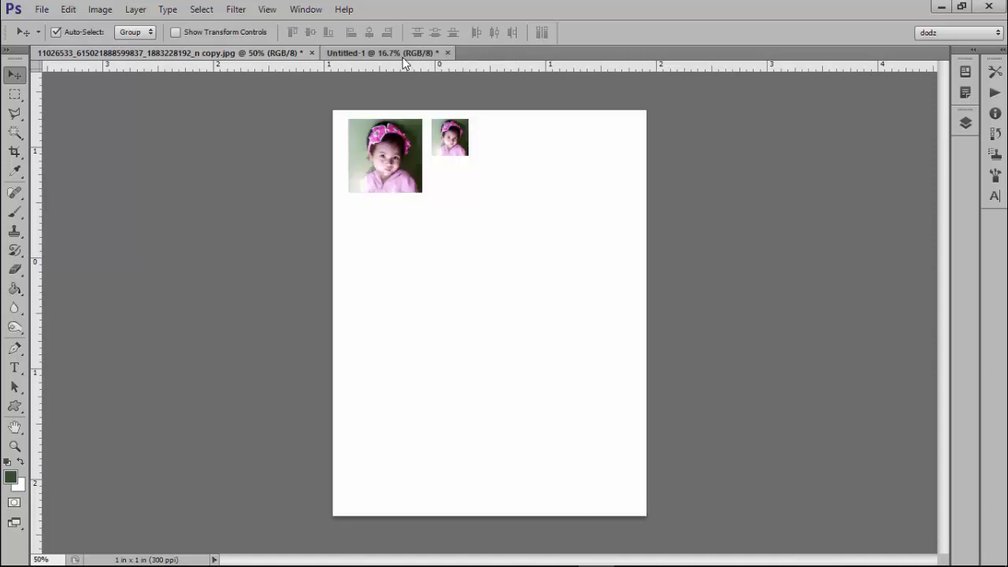
{"action": "left_click", "coordinate": [167, 53]}
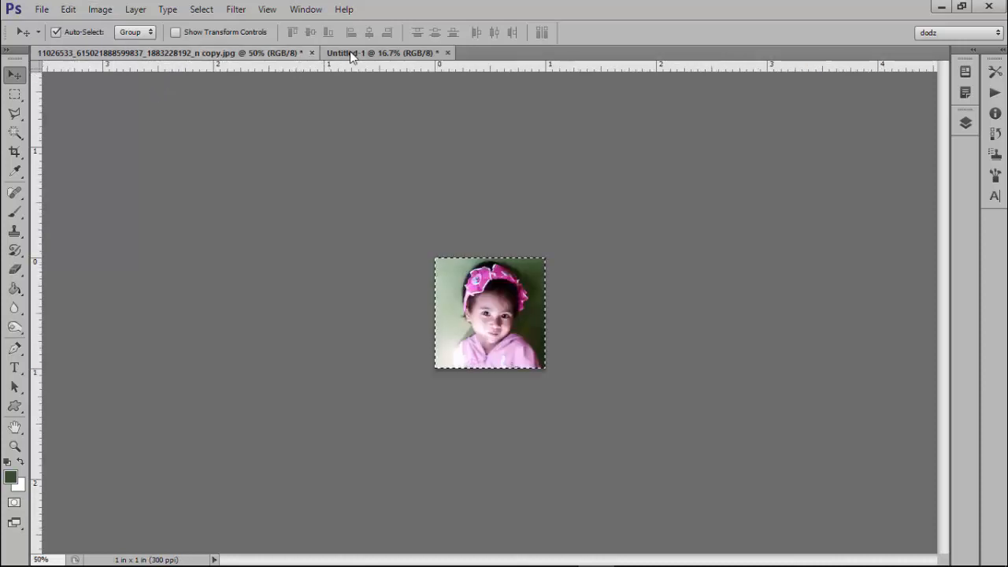
{"action": "left_click", "coordinate": [350, 53]}
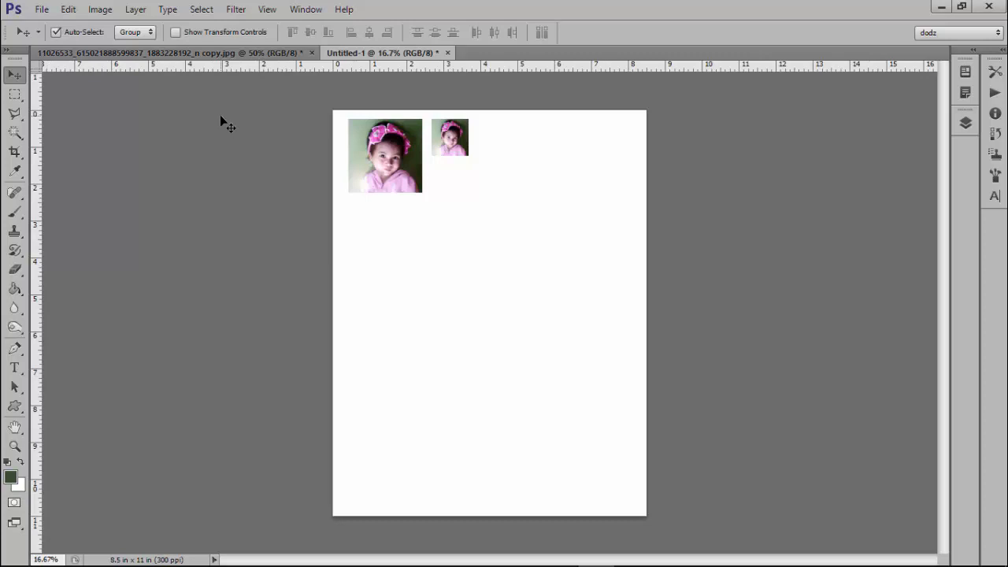
- Move the 1 x 1 inch picture below the 2 x 2 inch one and place two copies of the larger picture beside it in a level row
{"action": "left_click_drag", "start_coordinate": [465, 146], "coordinate": [382, 233]}
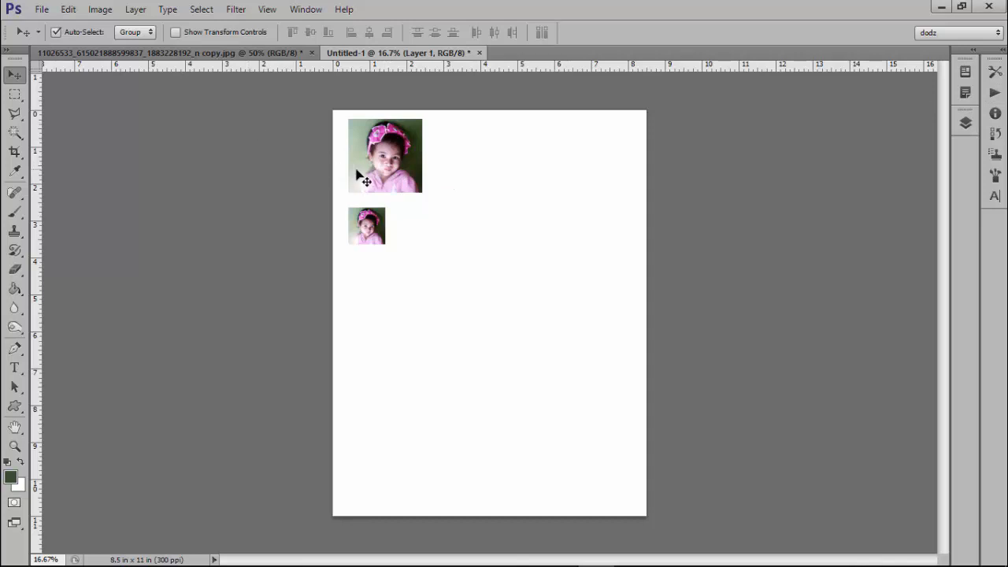
{"action": "left_click_drag", "start_coordinate": [364, 176], "coordinate": [558, 171]}
{"action": "key", "text": "ctrl+z"}
- Show the Actions list, compare the cropped 1 x 1 inch photo with the Letter page layout, and view the photo fitted to the window
{"action": "left_click", "coordinate": [157, 54]}
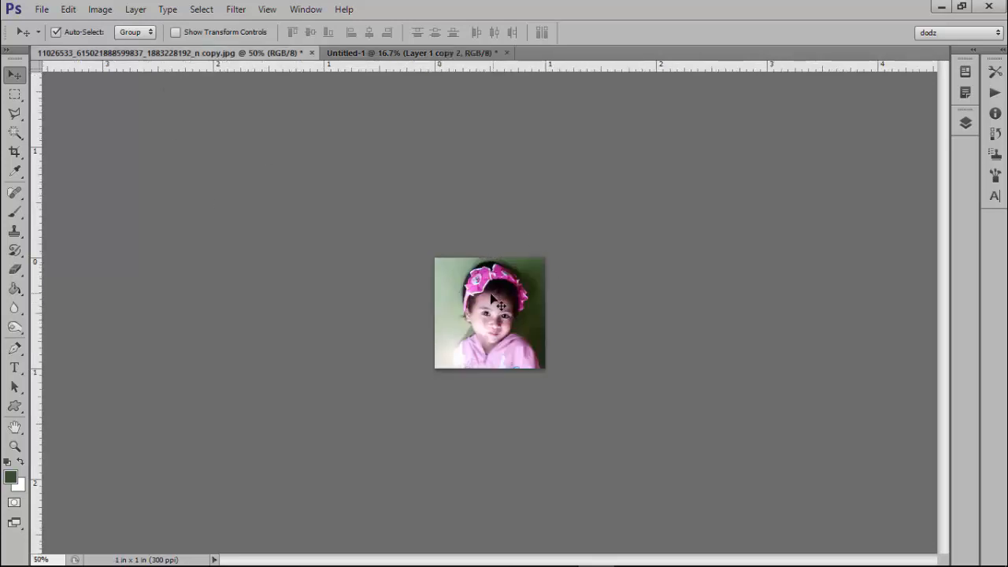
{"action": "left_click", "coordinate": [985, 92]}
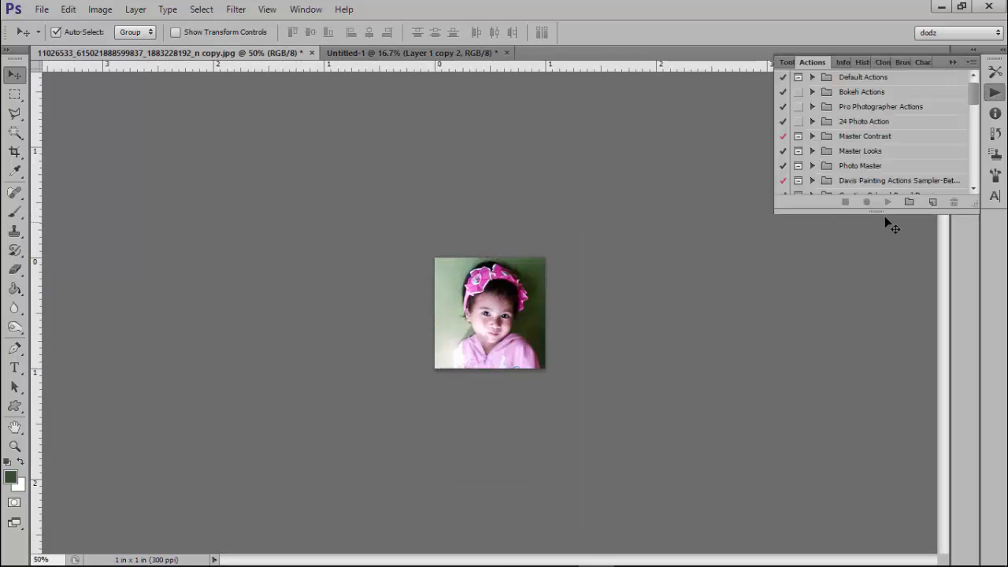
{"action": "left_click", "coordinate": [409, 53]}
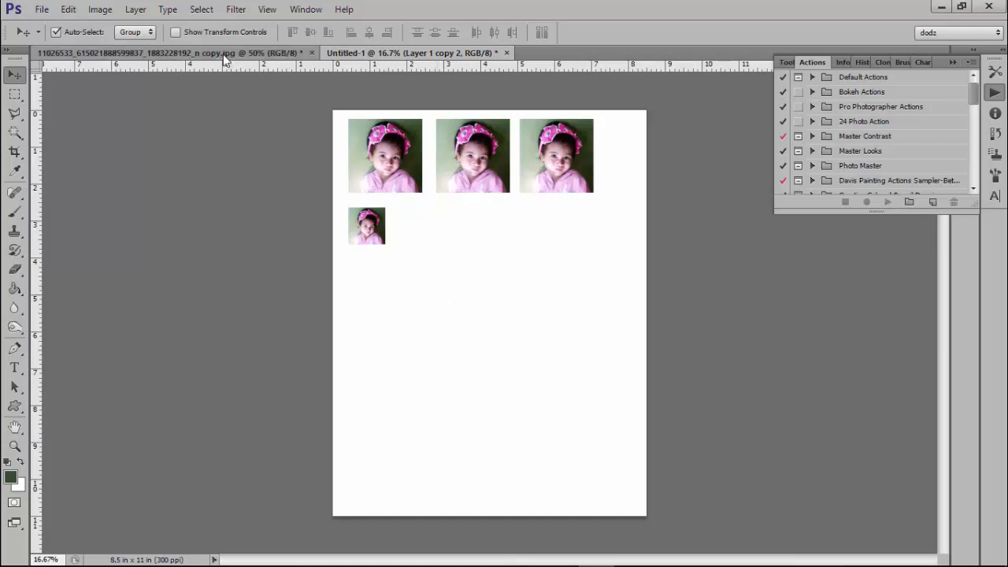
{"action": "left_click", "coordinate": [299, 53]}
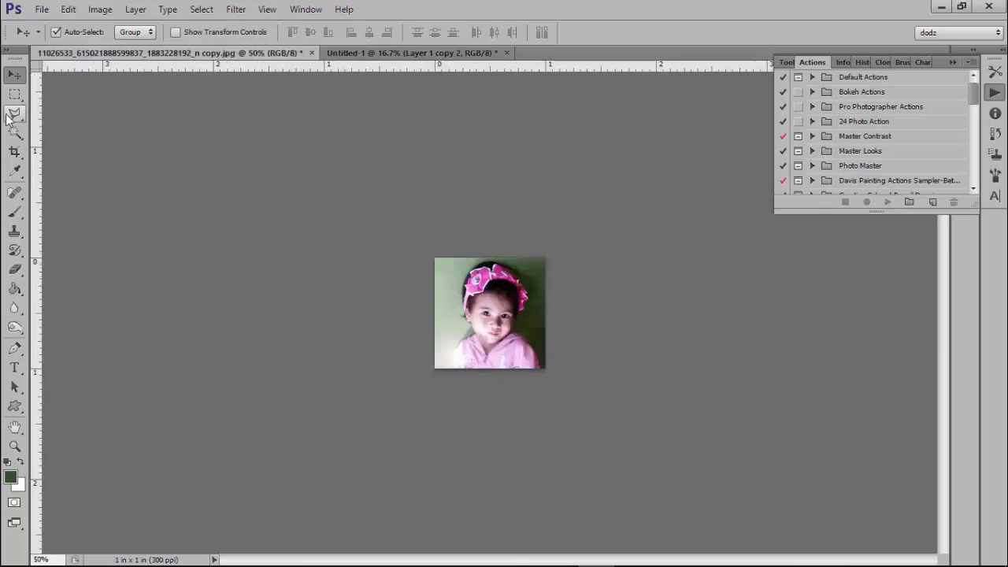
{"action": "left_click", "coordinate": [360, 53]}
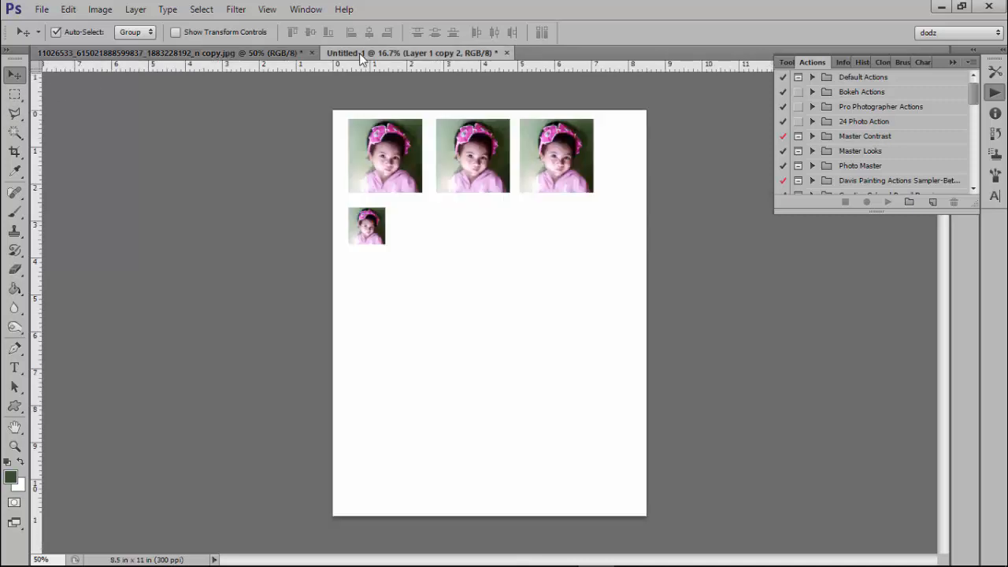
{"action": "left_click", "coordinate": [258, 51]}
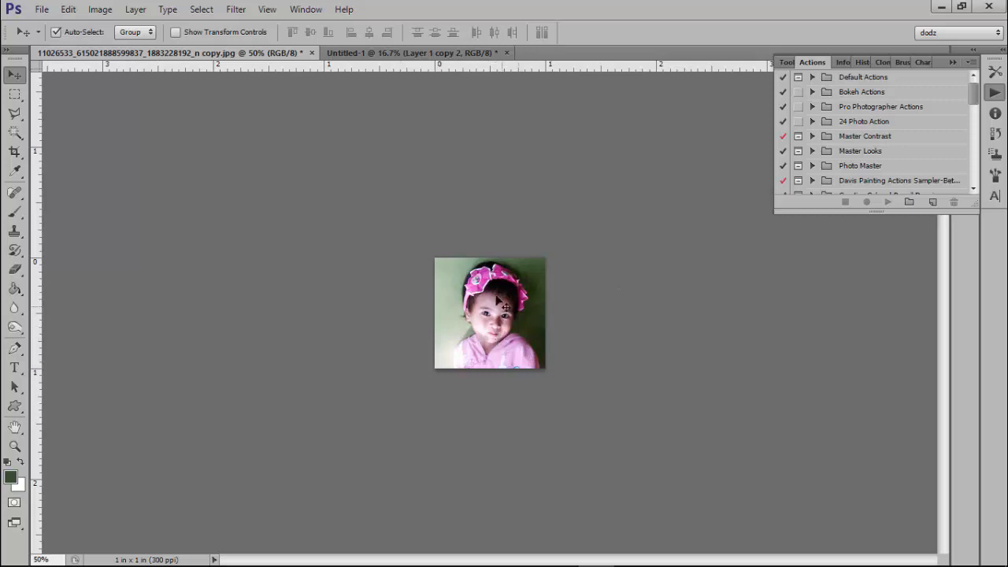
{"action": "key", "text": "ctrl+0"}
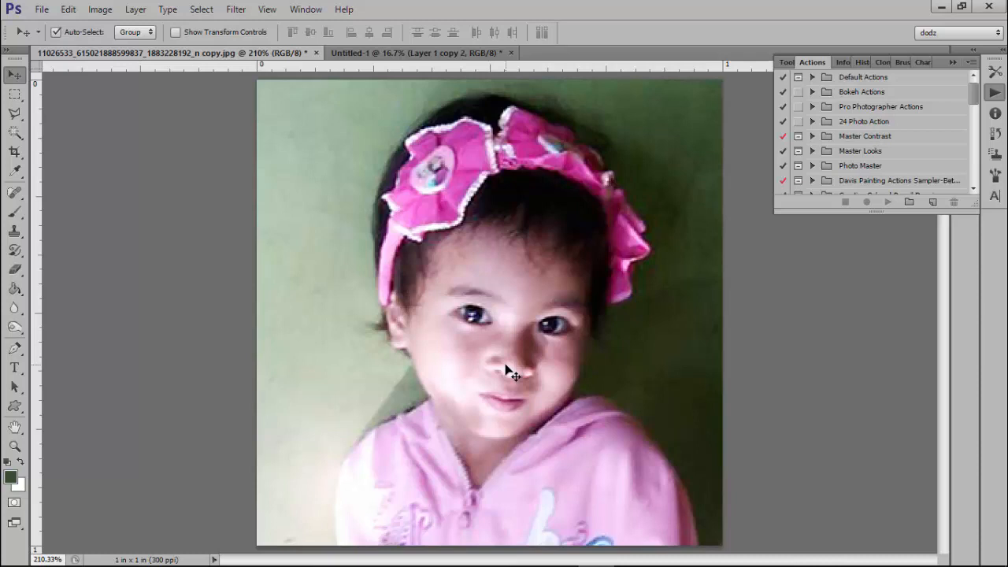
{"action": "mouse_move", "coordinate": [672, 545]}
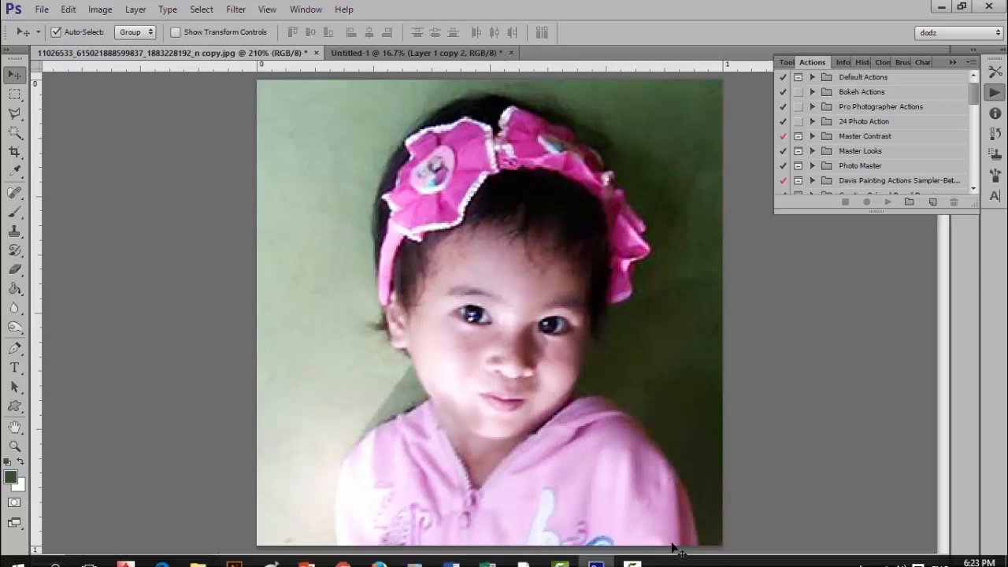
{"action": "left_click", "coordinate": [640, 555]}
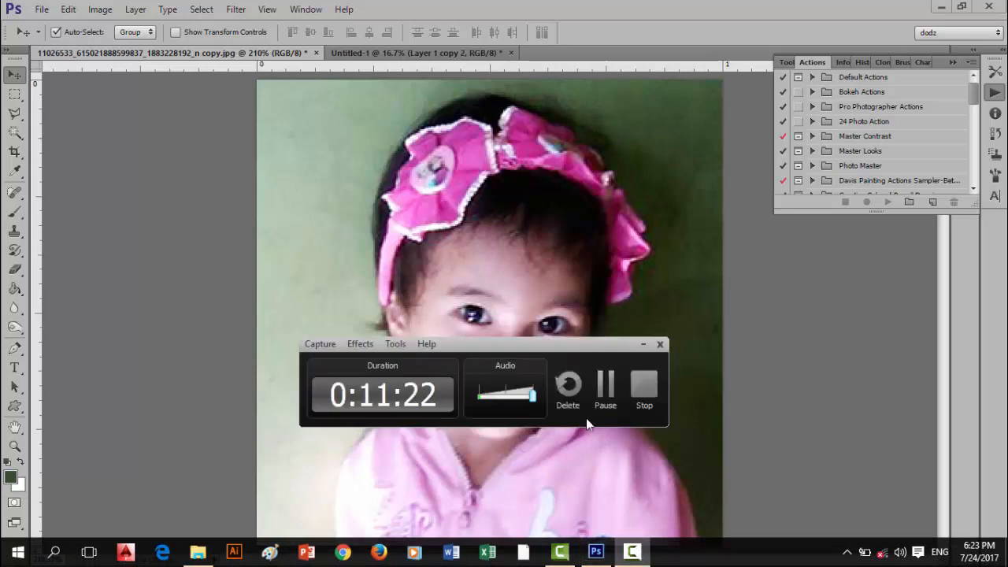